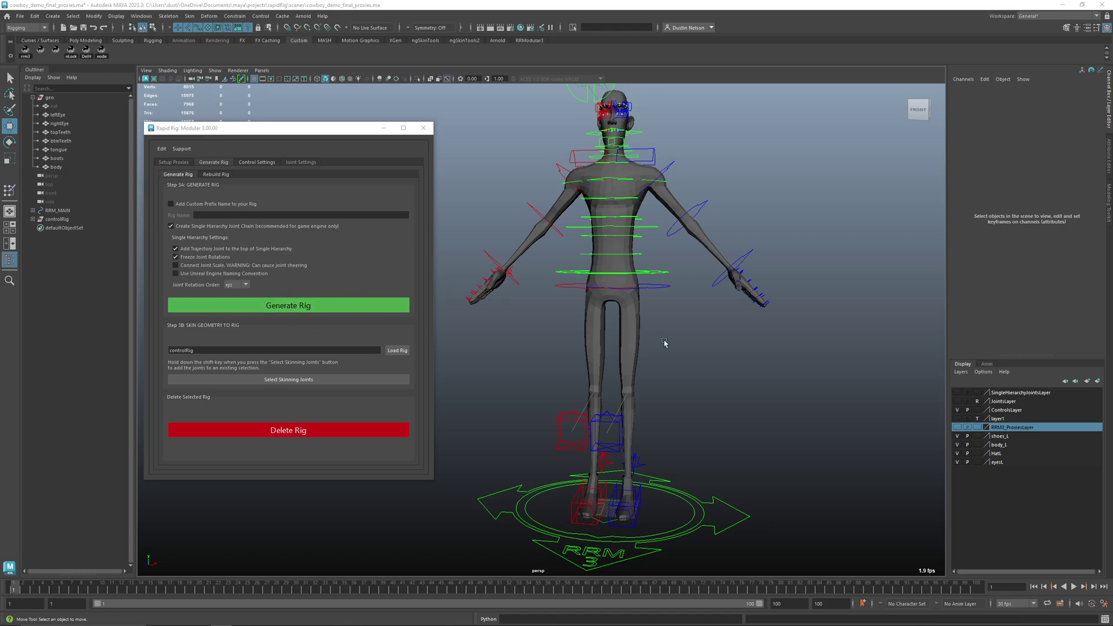
Step: Open the Rebuild Rig settings and examine the character's existing control rig from several angles
click(219, 174)
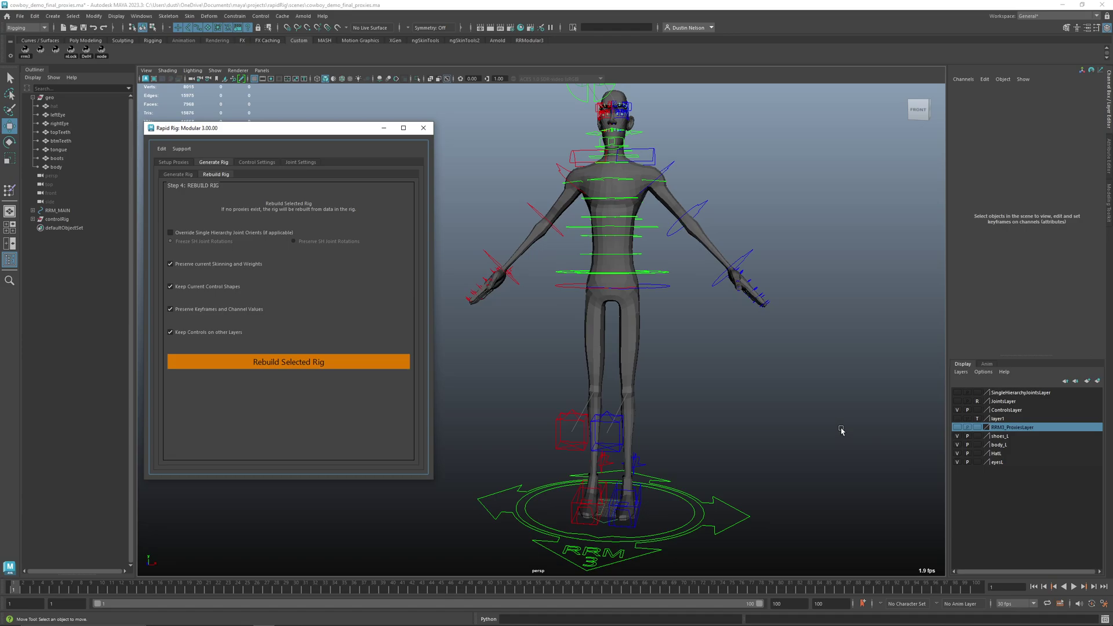
alt+right_drag(657, 230, 677, 249)
alt+middle_drag(649, 349, 645, 294)
alt+drag(644, 294, 609, 298)
alt+right_drag(609, 298, 651, 316)
alt+middle_drag(642, 261, 635, 350)
alt+drag(630, 352, 668, 351)
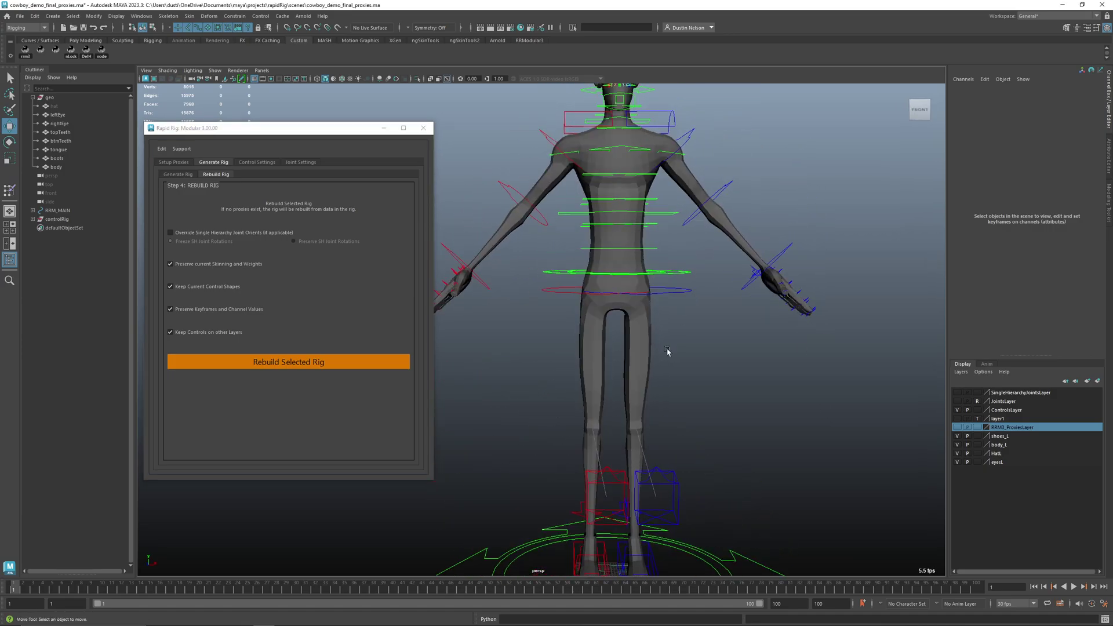
alt+drag(723, 374, 701, 376)
alt+middle_drag(715, 349, 713, 365)
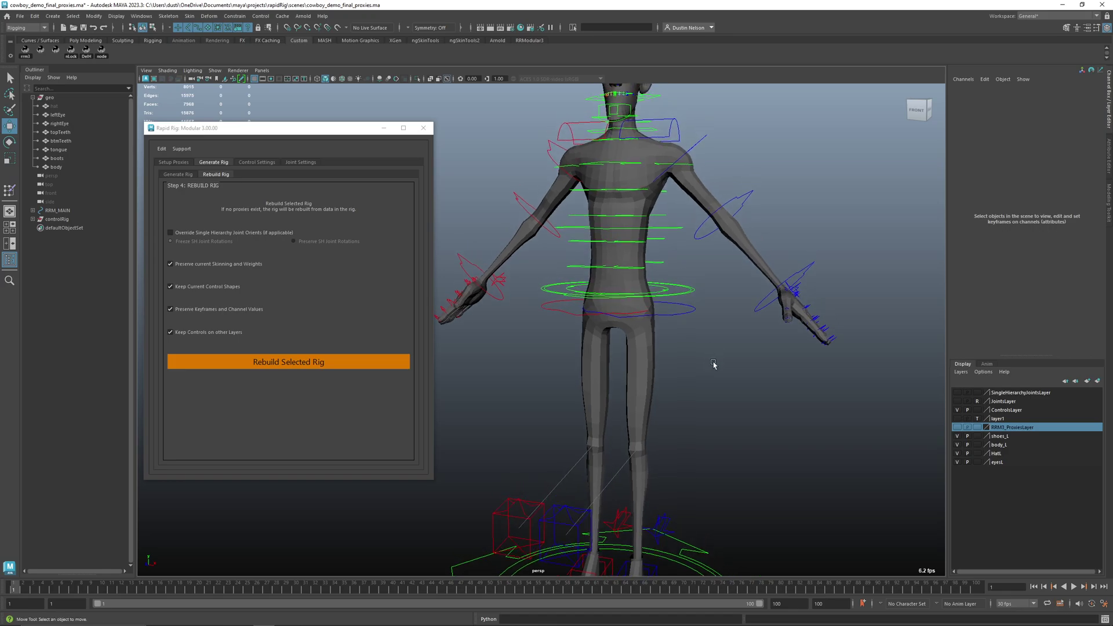
alt+drag(713, 366, 715, 375)
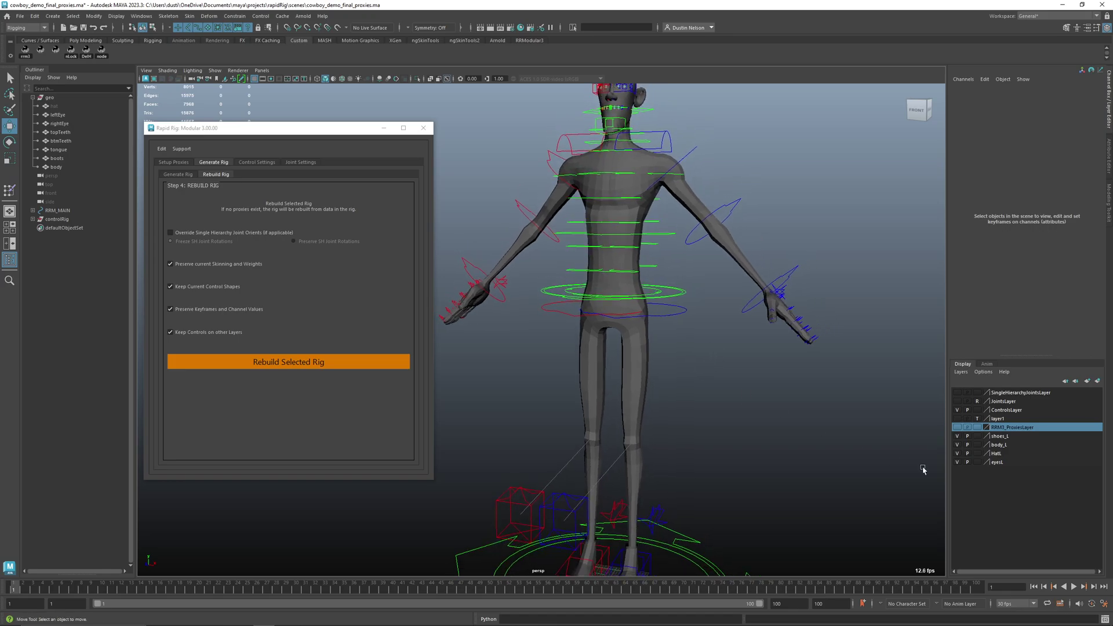
Step: Hide ControlsLayer, show RRM3_ProxiesLayer, and display the character in wireframe around the upper body
click(958, 410)
click(958, 428)
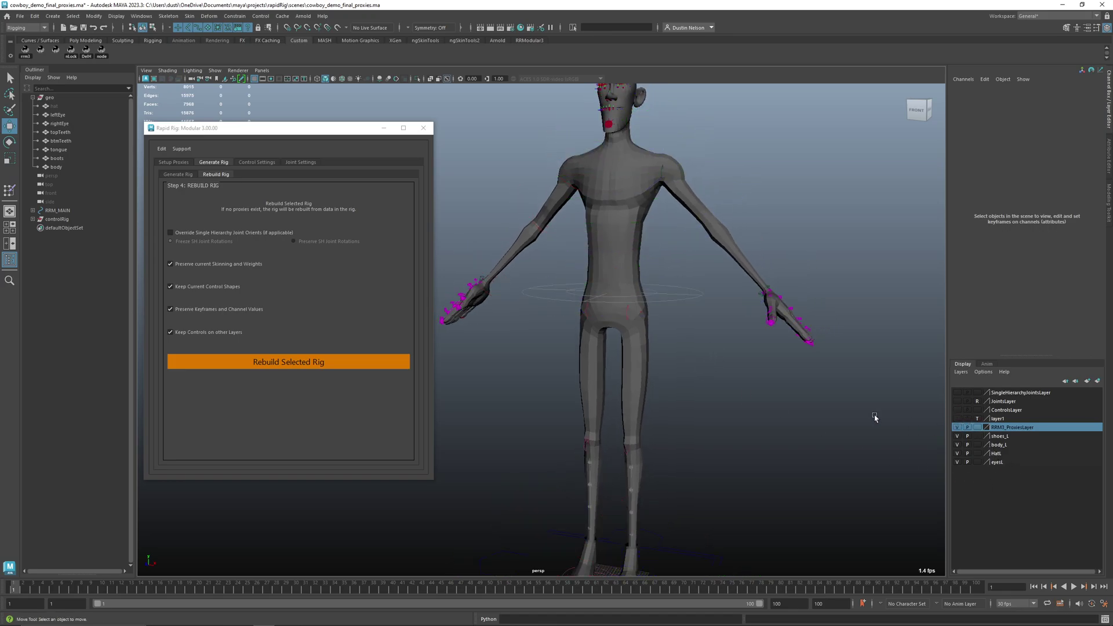
alt+drag(721, 378, 681, 356)
key(4)
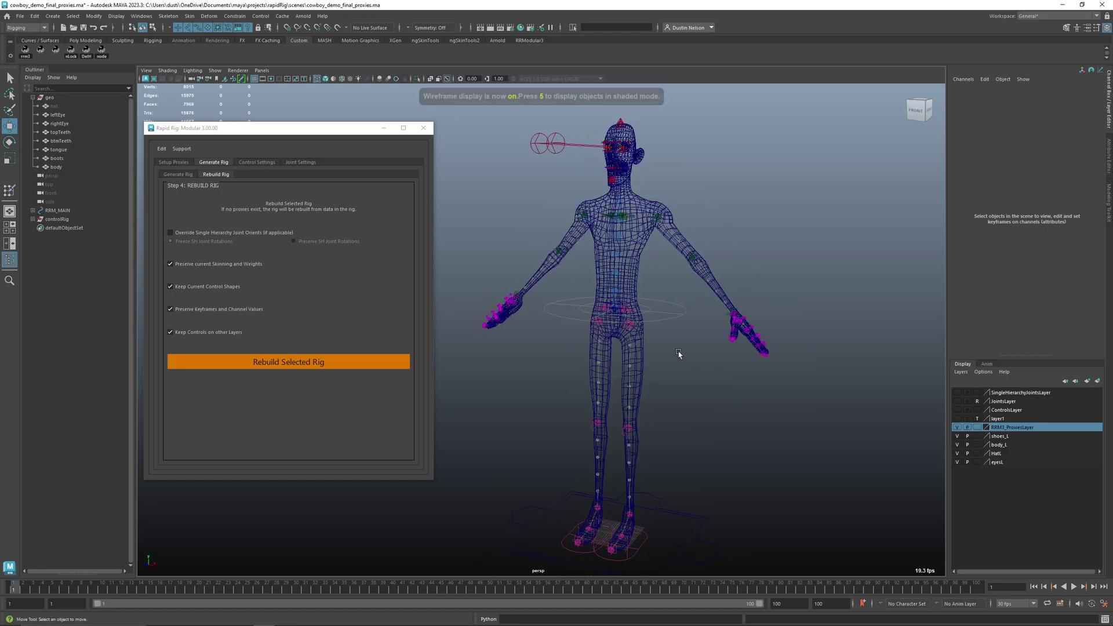
scroll(792, 320, up, 6)
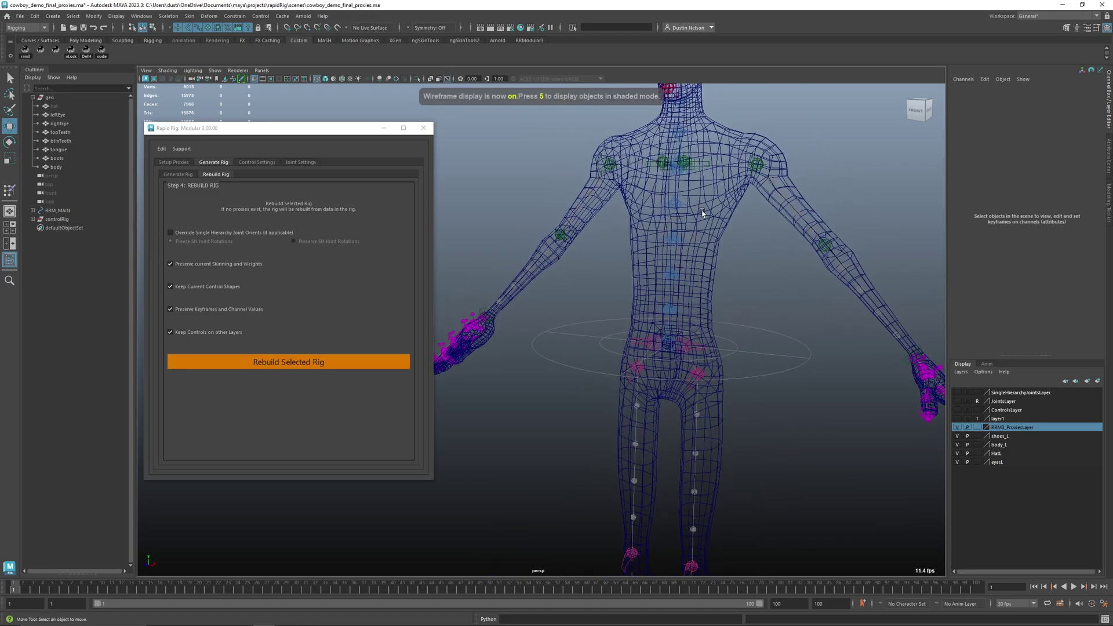
alt+drag(710, 176, 701, 228)
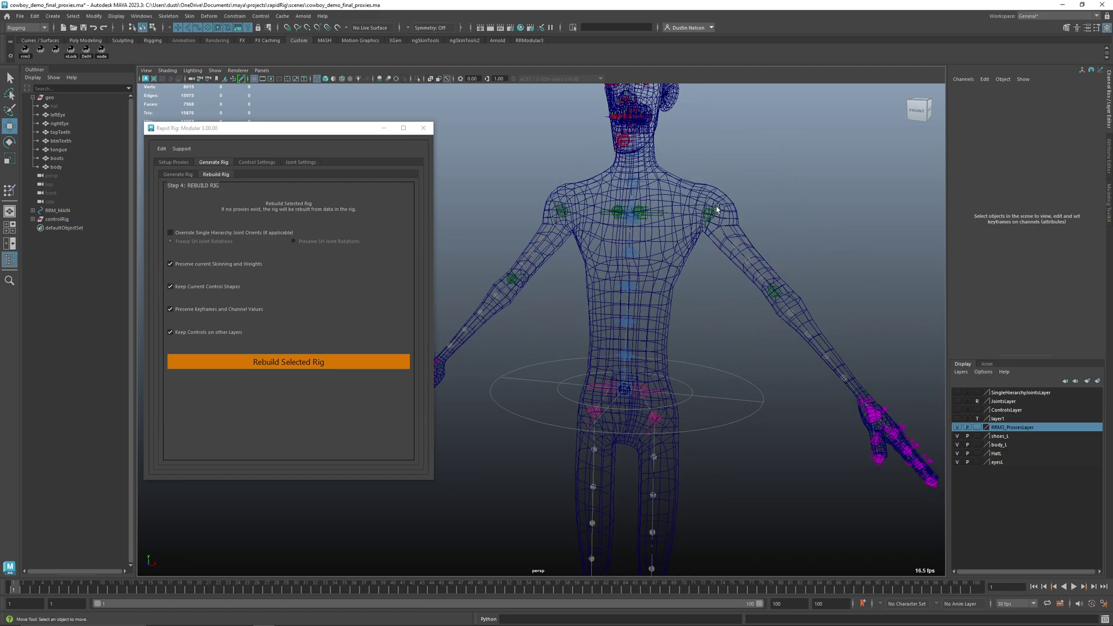
Step: Create a mirrored pair of Auxiliary modules with joints, named ShoulderPad, attached to the left arm shoulder proxy
click(712, 210)
key(q)
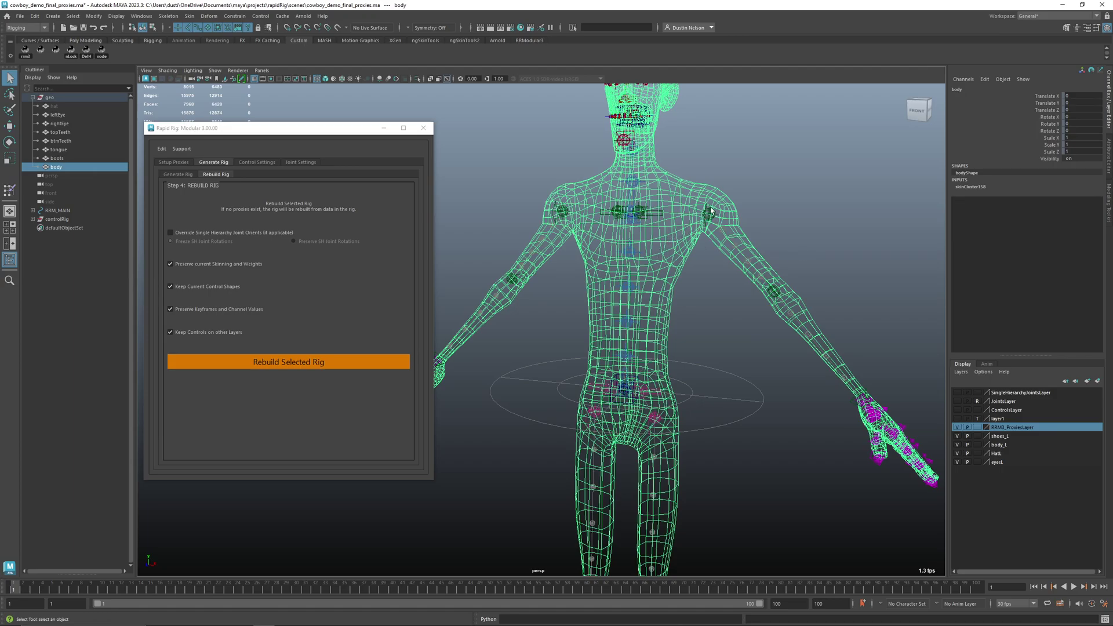
click(710, 212)
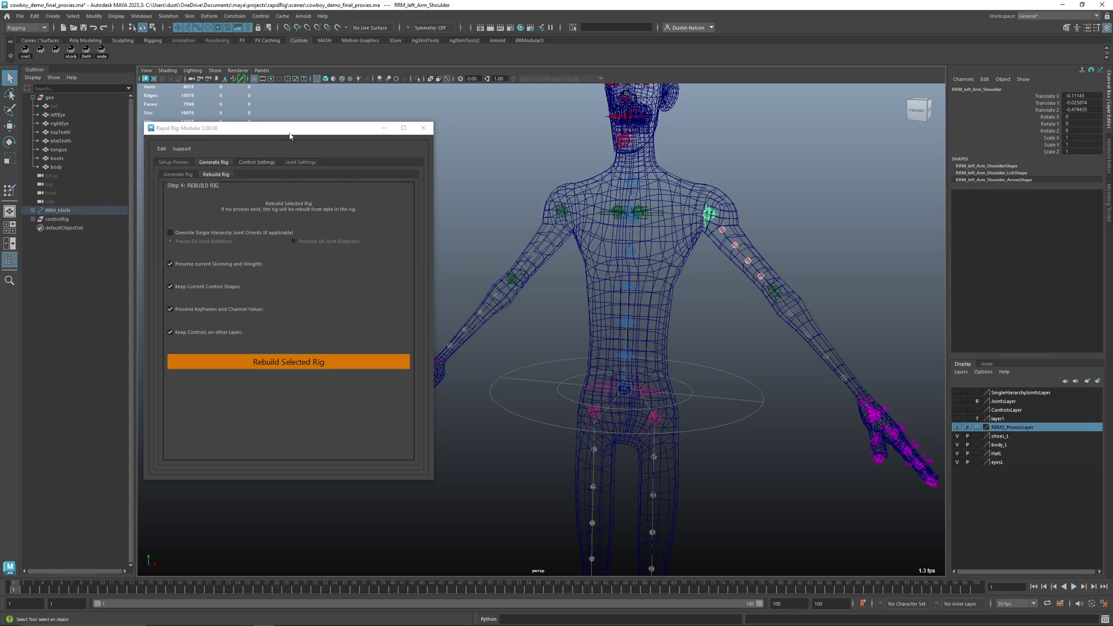
drag(289, 133, 268, 129)
click(155, 160)
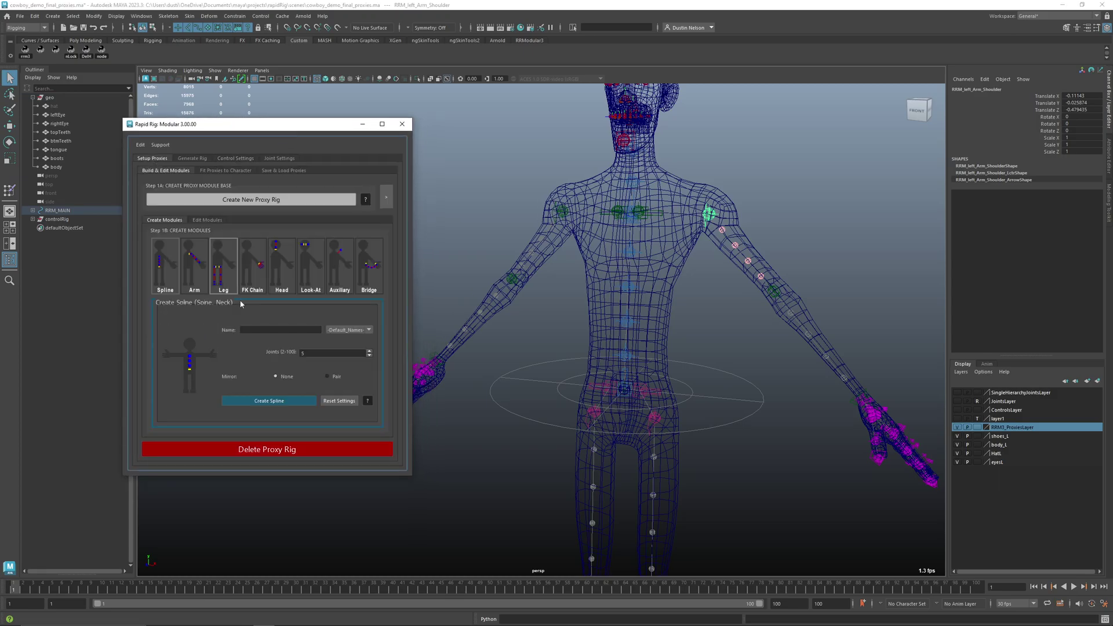
click(340, 272)
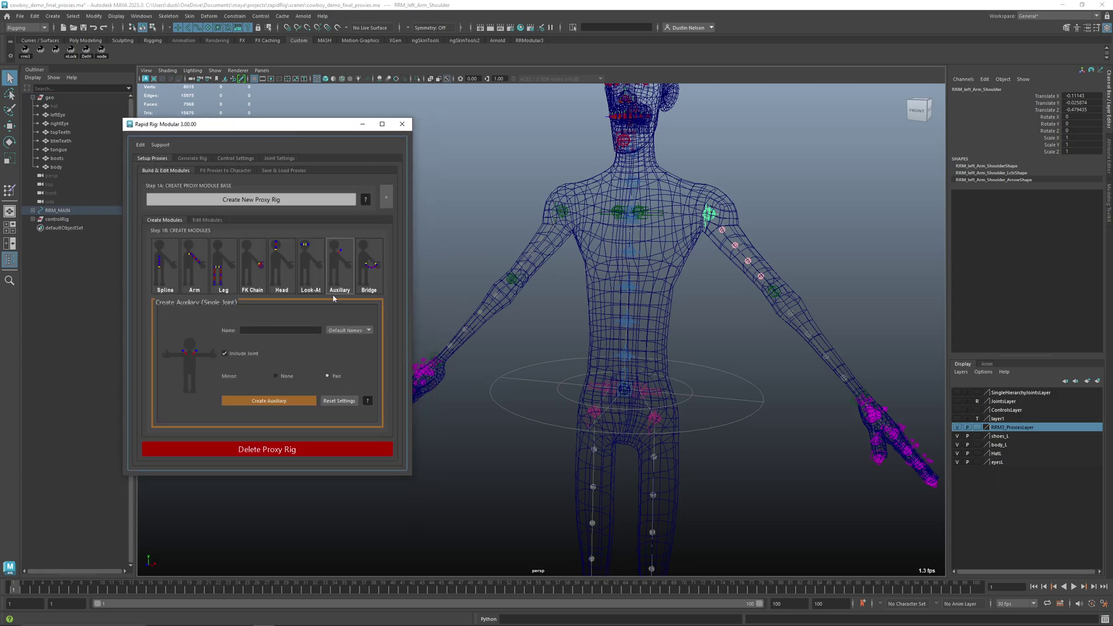
click(285, 331)
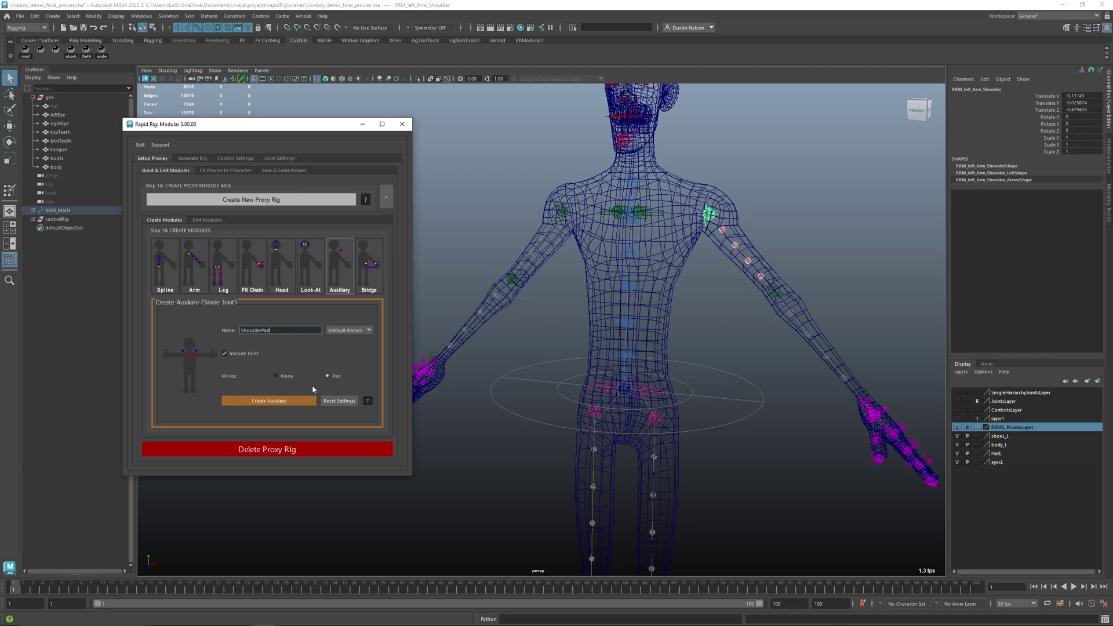
click(296, 400)
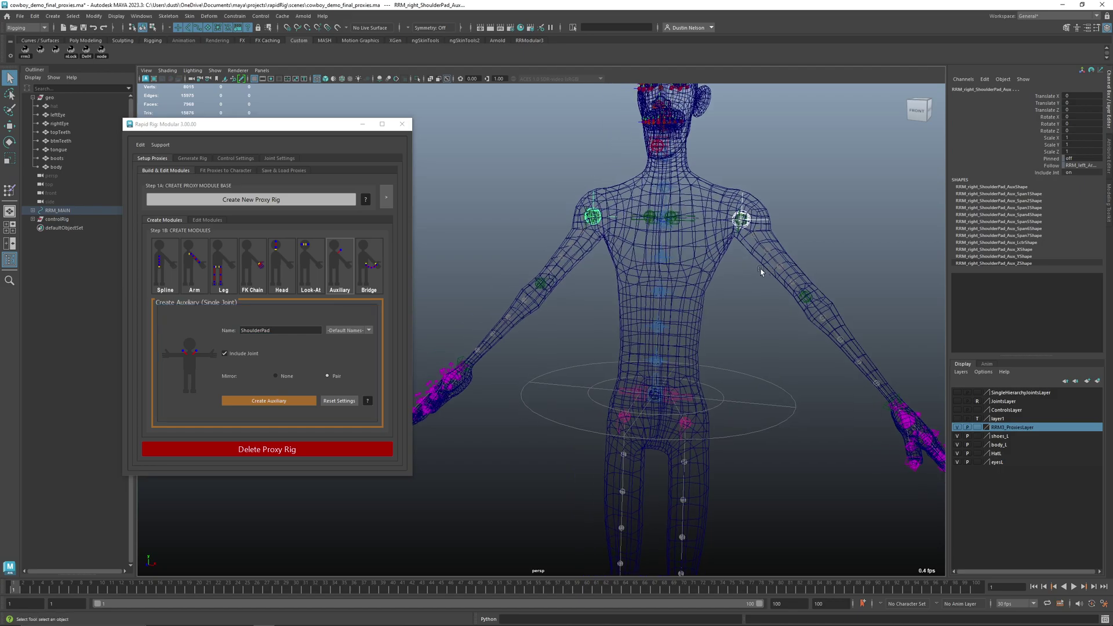
Step: Raise the ShoulderPad proxy pair about 1.72 units in Translate Y, above the shoulders, and deselect it
drag(595, 121, 595, 101)
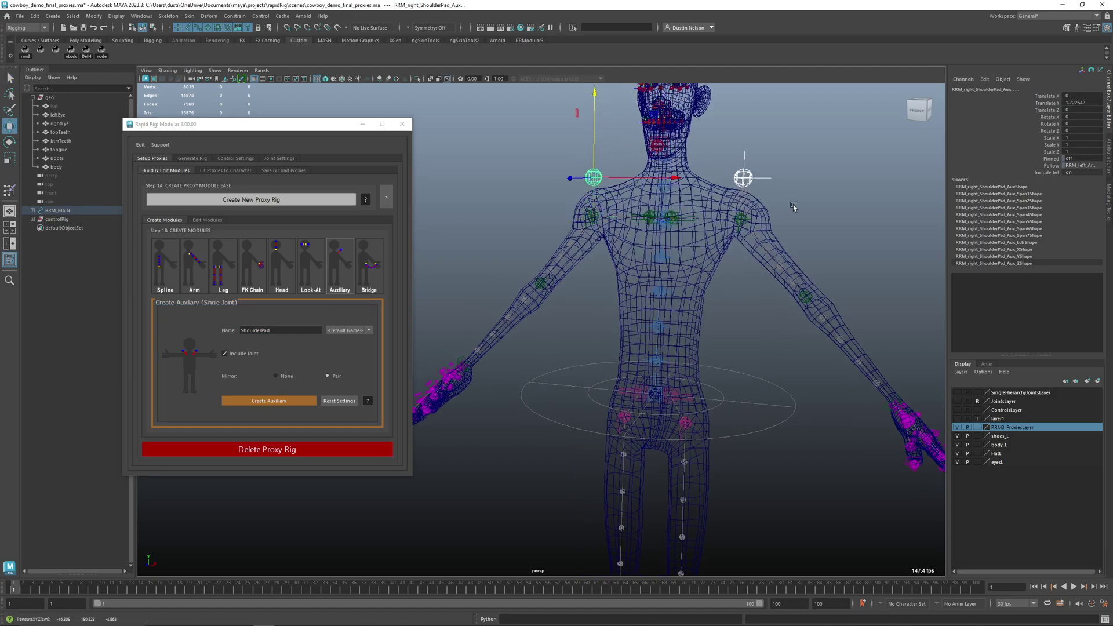
click(770, 228)
scroll(770, 227, down, 2)
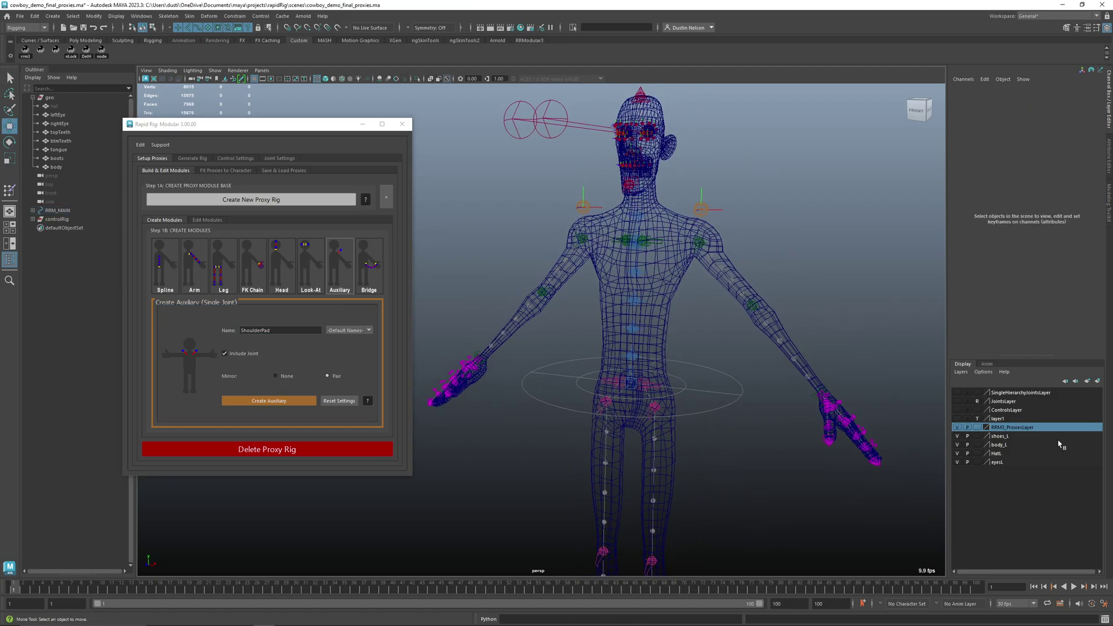
Step: Show ControlsLayer again in shaded display, select Main_Ctrl, and return to the Rebuild Rig settings
click(958, 410)
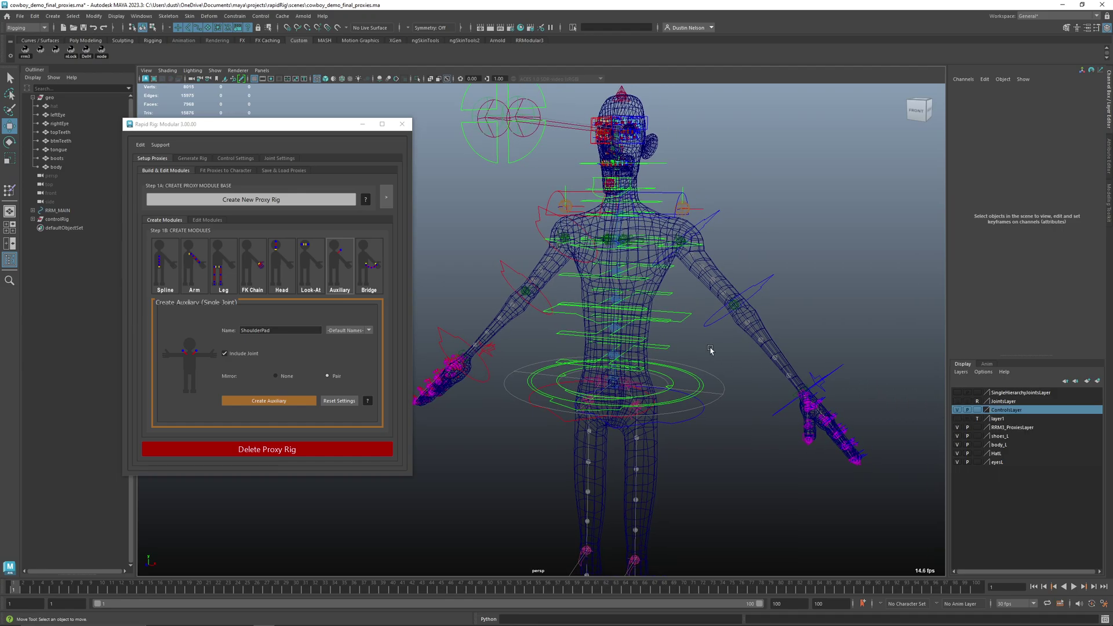
key(5)
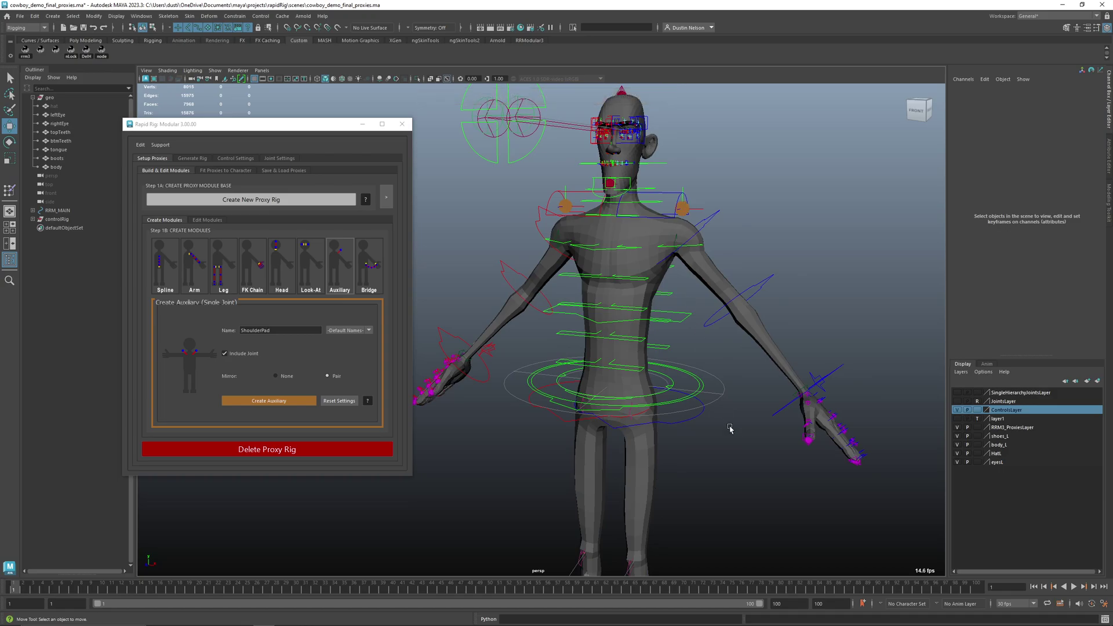
scroll(729, 429, down, 3)
click(711, 544)
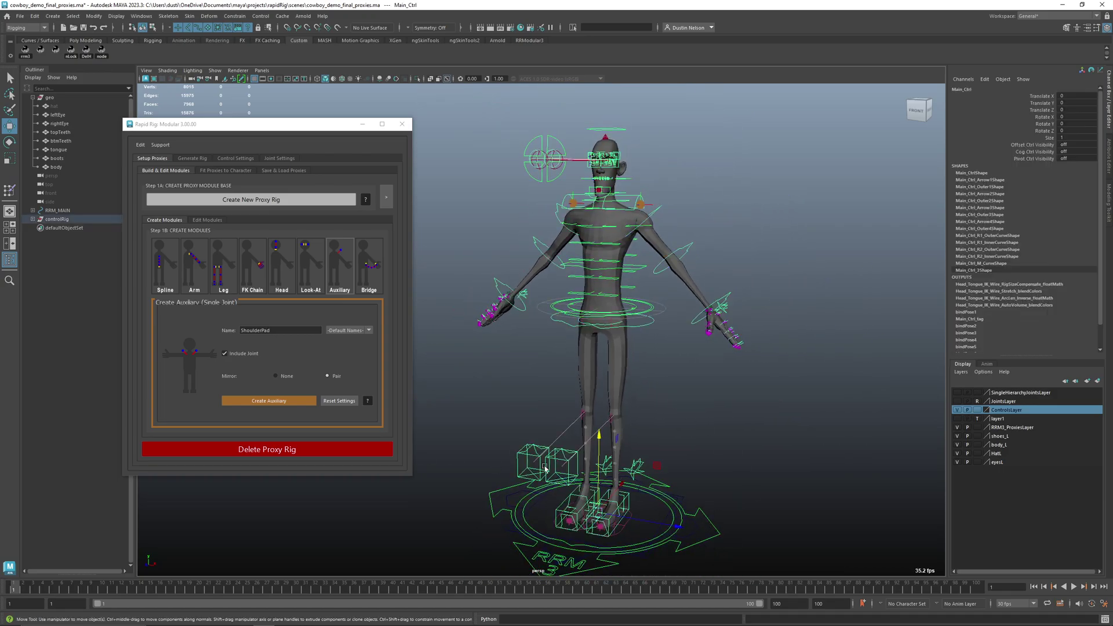
click(192, 159)
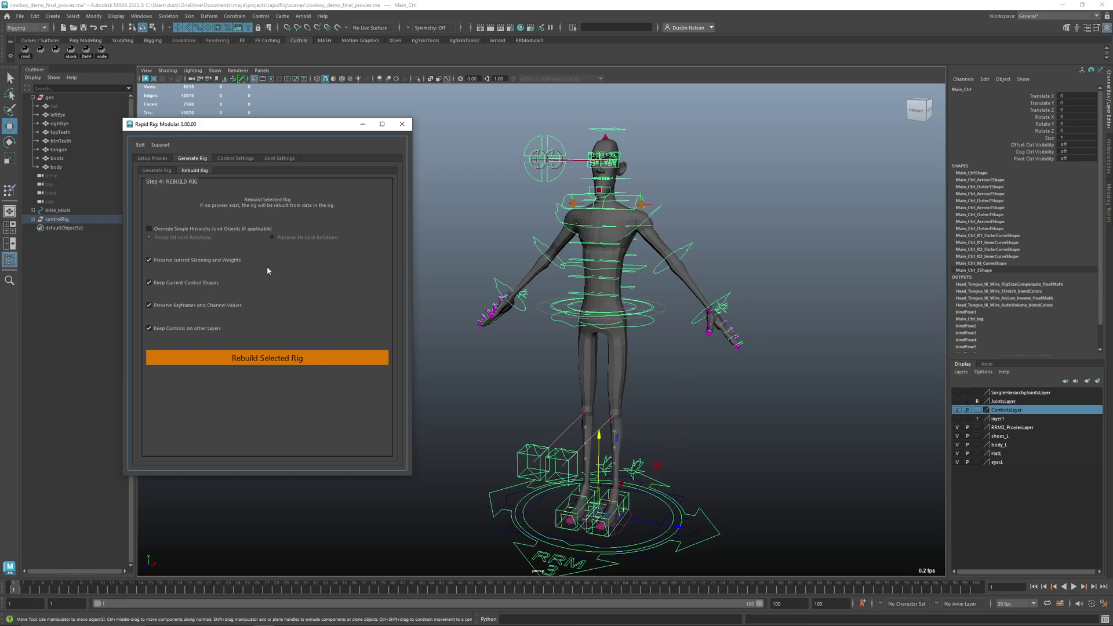
Step: Select all control vertices of the Neck_Top_IK_Ctrl curve and move them up above the character's head
click(689, 249)
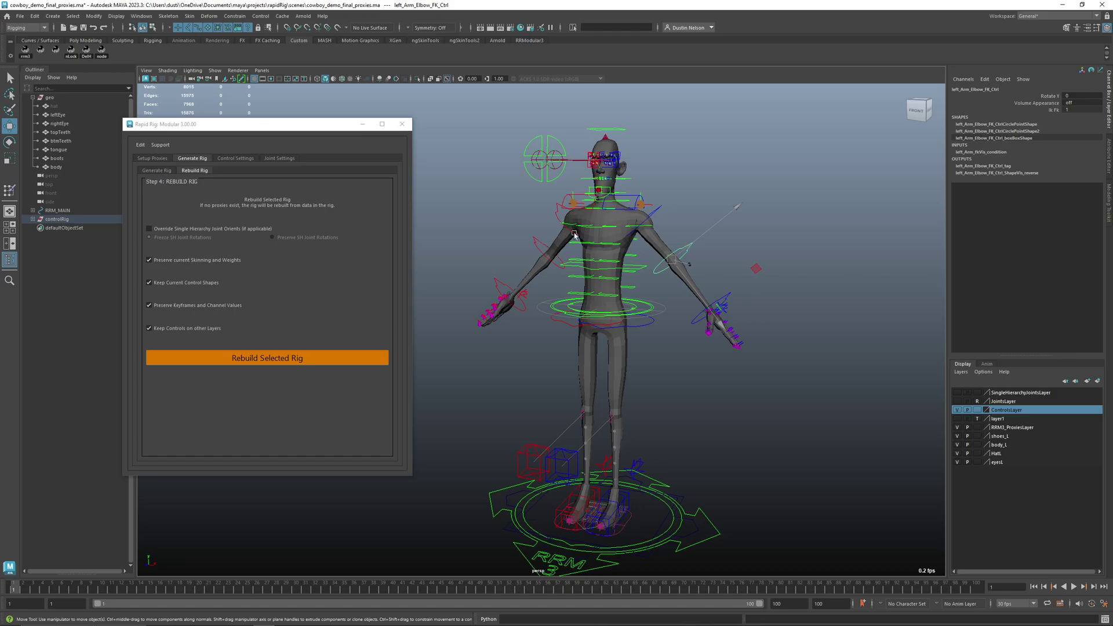
alt+drag(609, 193, 572, 191)
click(626, 182)
alt+middle_drag(571, 191, 526, 279)
alt+right_drag(526, 278, 572, 296)
key(q)
click(570, 301)
alt+drag(571, 296, 611, 303)
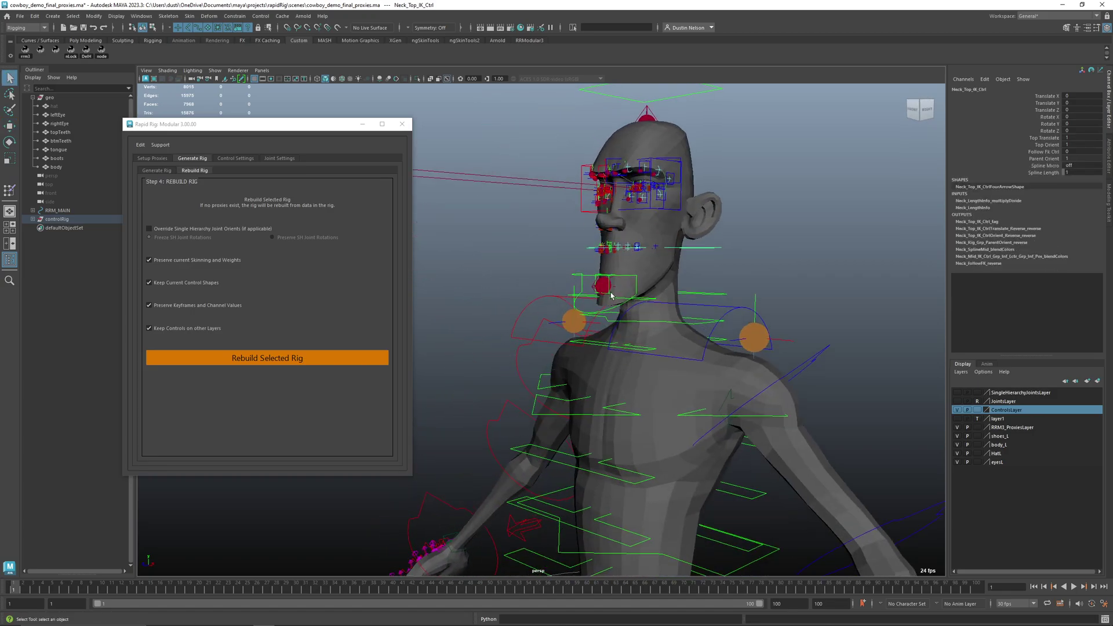
key(F8)
drag(803, 196, 497, 315)
alt+drag(620, 275, 658, 132)
key(w)
alt+right_drag(658, 132, 589, 119)
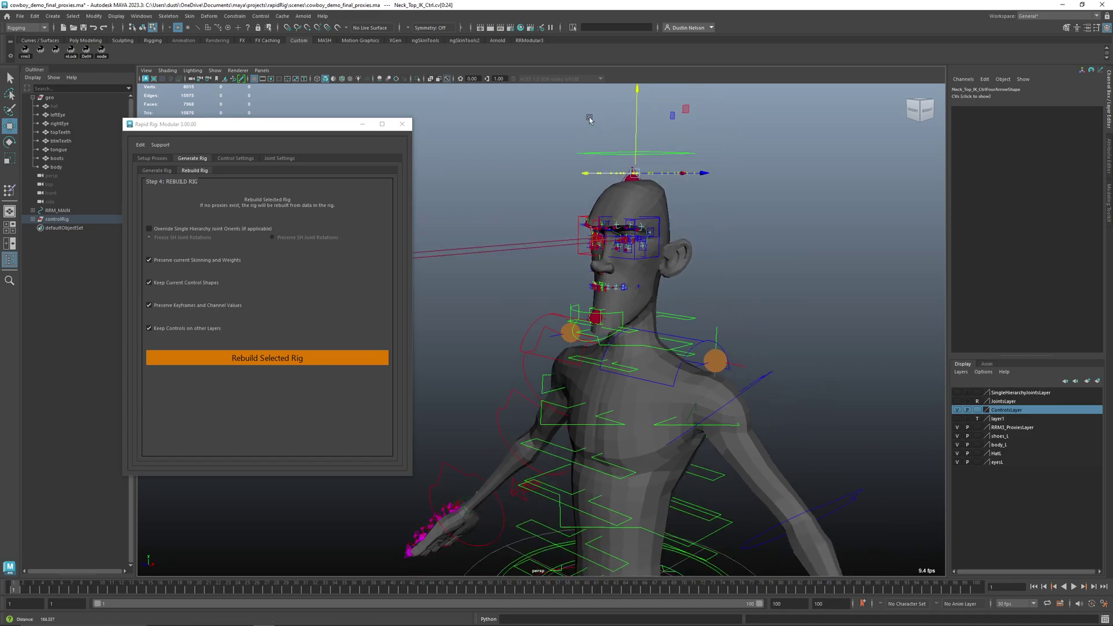
Step: Scale the raised Neck_Top_IK_Ctrl curve's vertices up so the arrow shape is much wider than the head
alt+drag(590, 118, 649, 124)
key(r)
drag(713, 224, 652, 186)
key(w)
key(q)
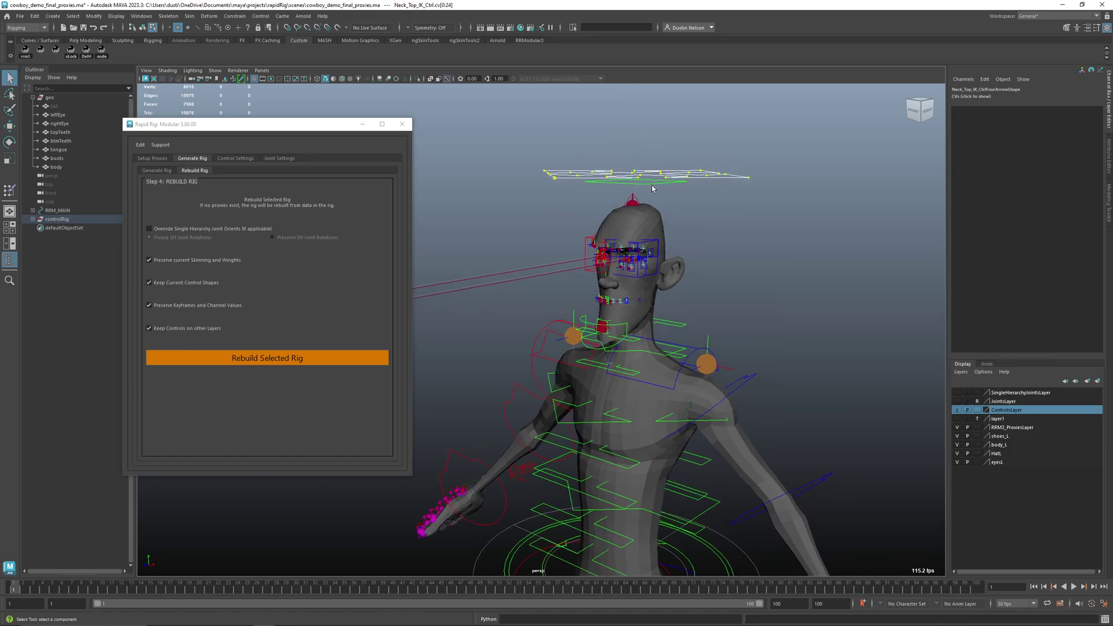
Step: Shrink the Head_Top_Ctrl curve's vertices, lower them slightly beneath the neck arrows, and return to object selection with nothing selected
click(652, 186)
click(650, 185)
drag(746, 172, 546, 207)
key(r)
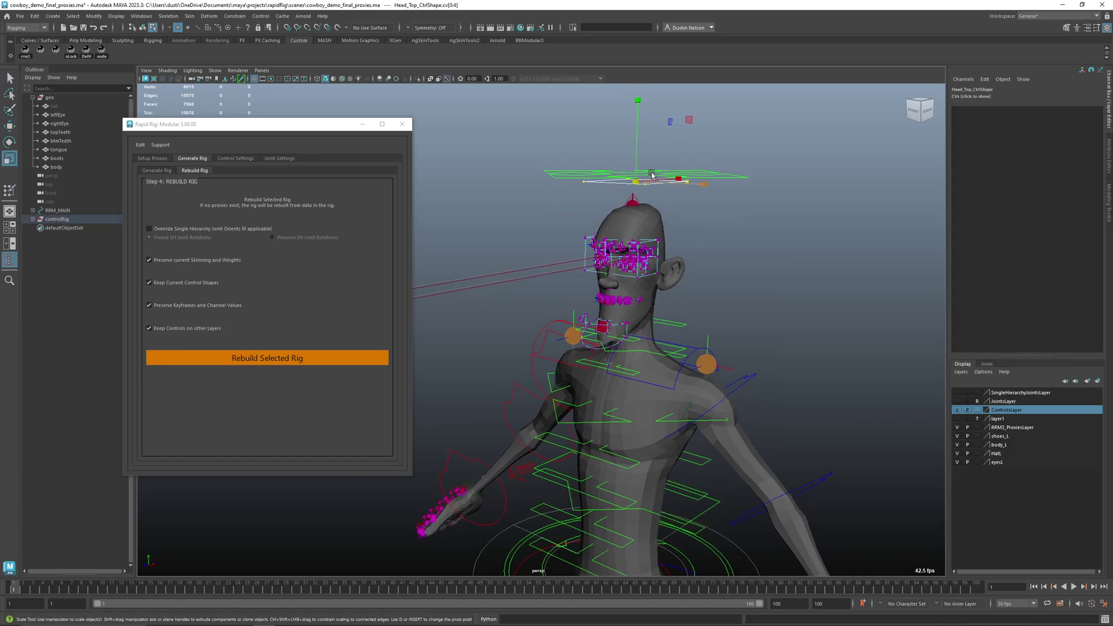
mouse_move(636, 183)
mouse_down()
mouse_move(618, 188)
mouse_move(637, 166)
mouse_up()
key(w)
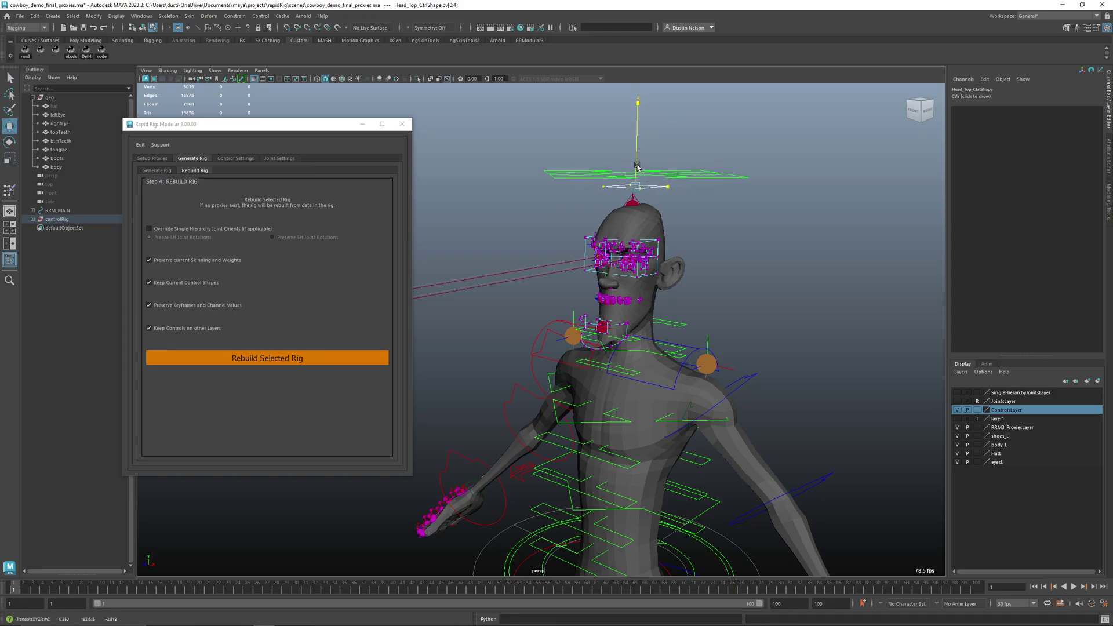
key(F8)
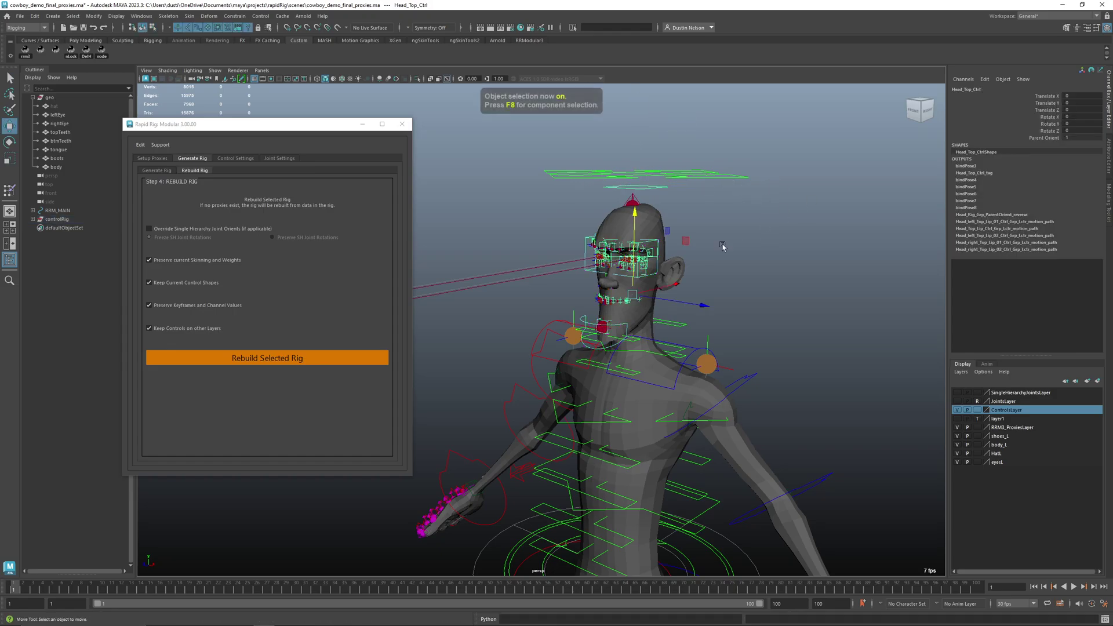
click(723, 247)
Step: Select both the left and right arm shoulder controls and set a keyframe on them at frame 1
alt+right_drag(716, 251, 640, 266)
alt+drag(580, 325, 611, 301)
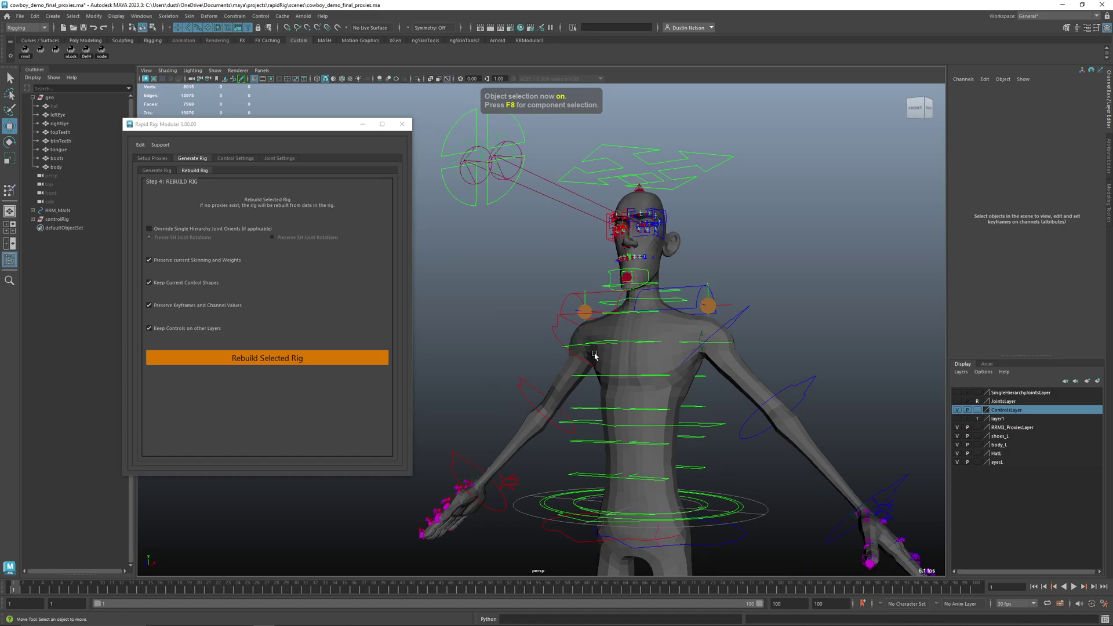
alt+right_drag(662, 338, 580, 358)
alt+middle_drag(580, 359, 590, 248)
click(702, 214)
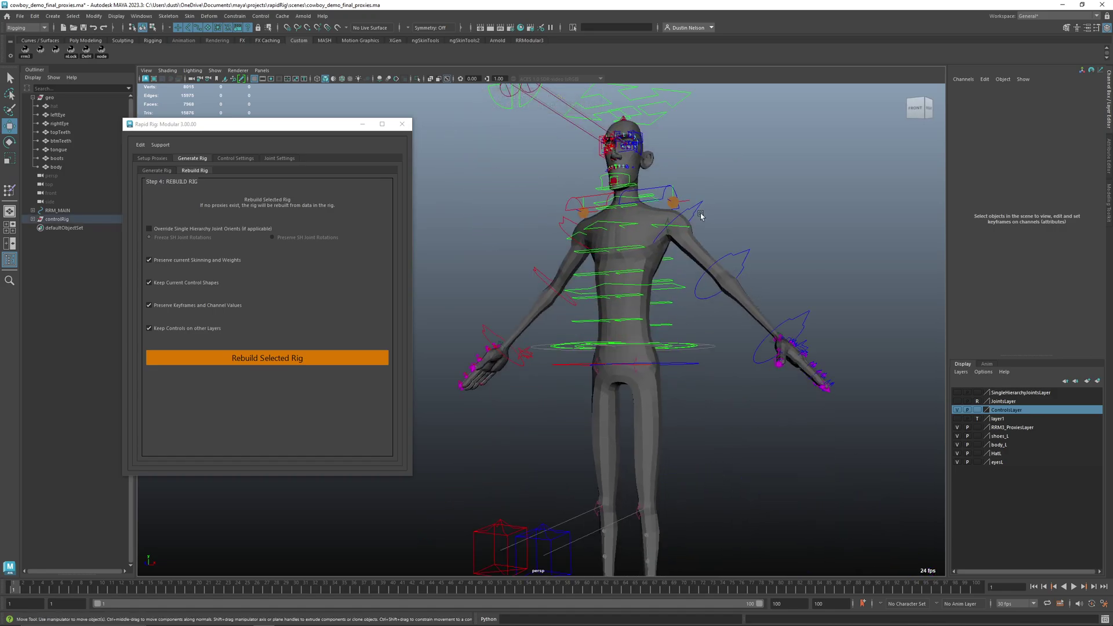
shift+click(560, 226)
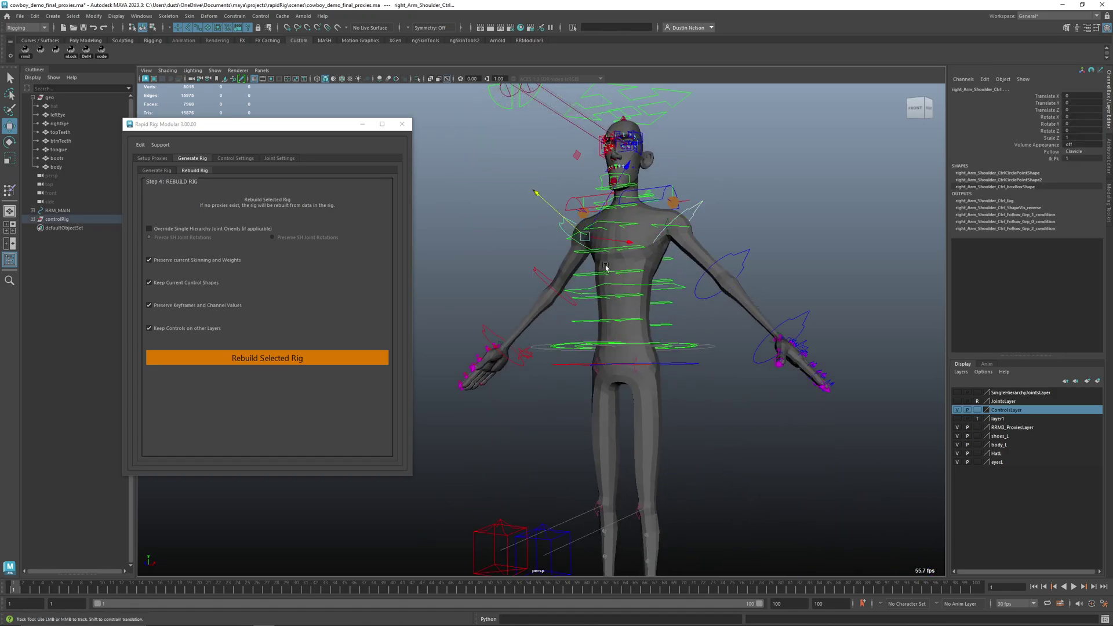
alt+drag(555, 316, 575, 323)
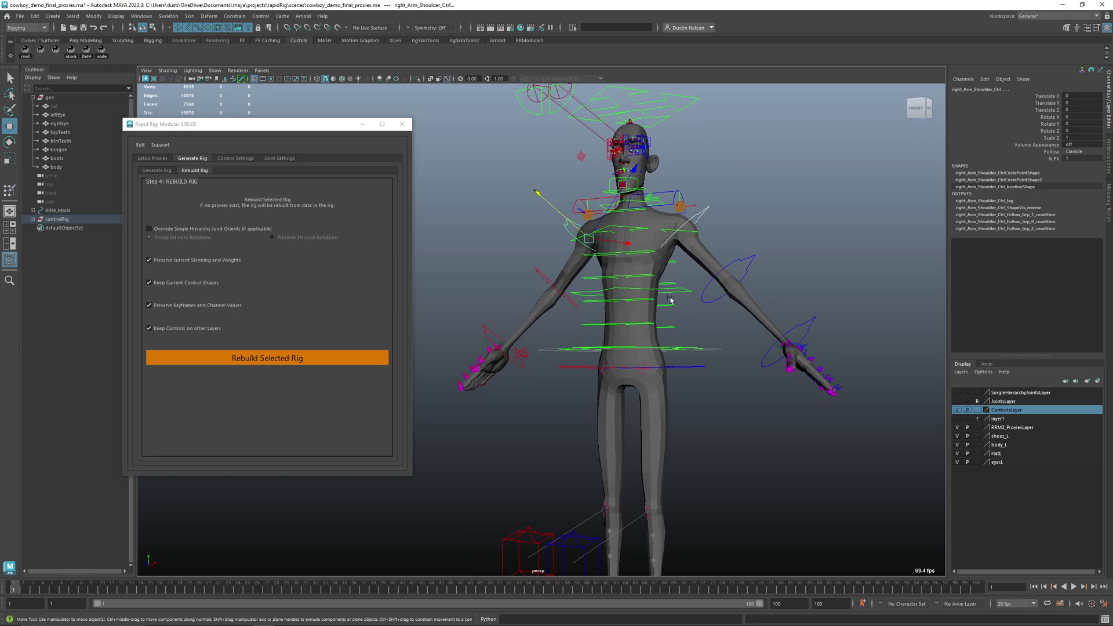
alt+drag(671, 300, 436, 177)
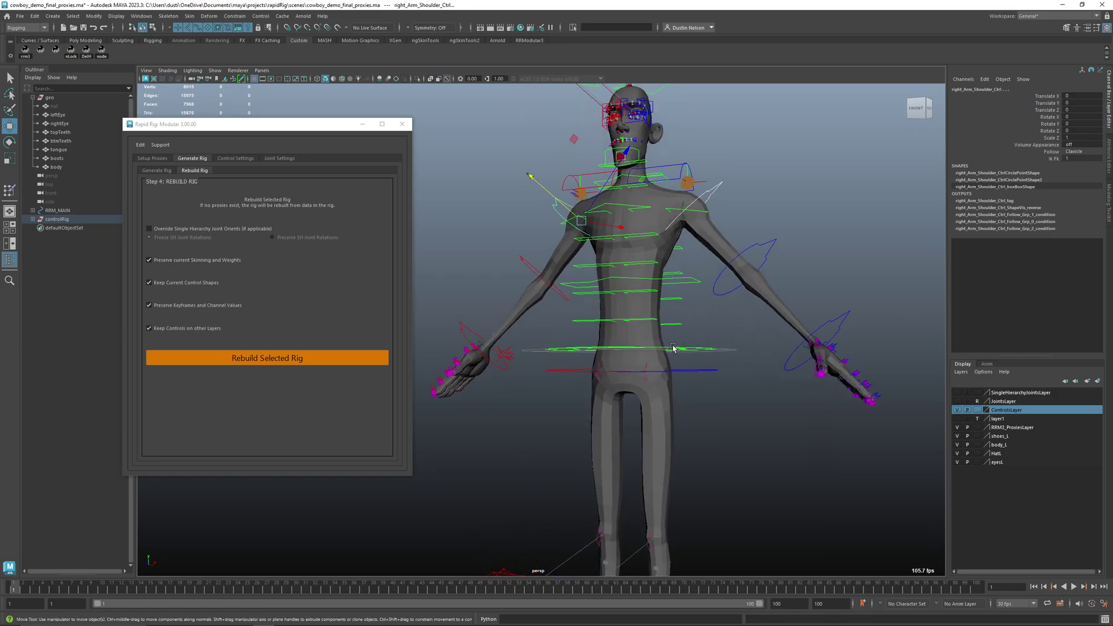
alt+drag(673, 346, 589, 341)
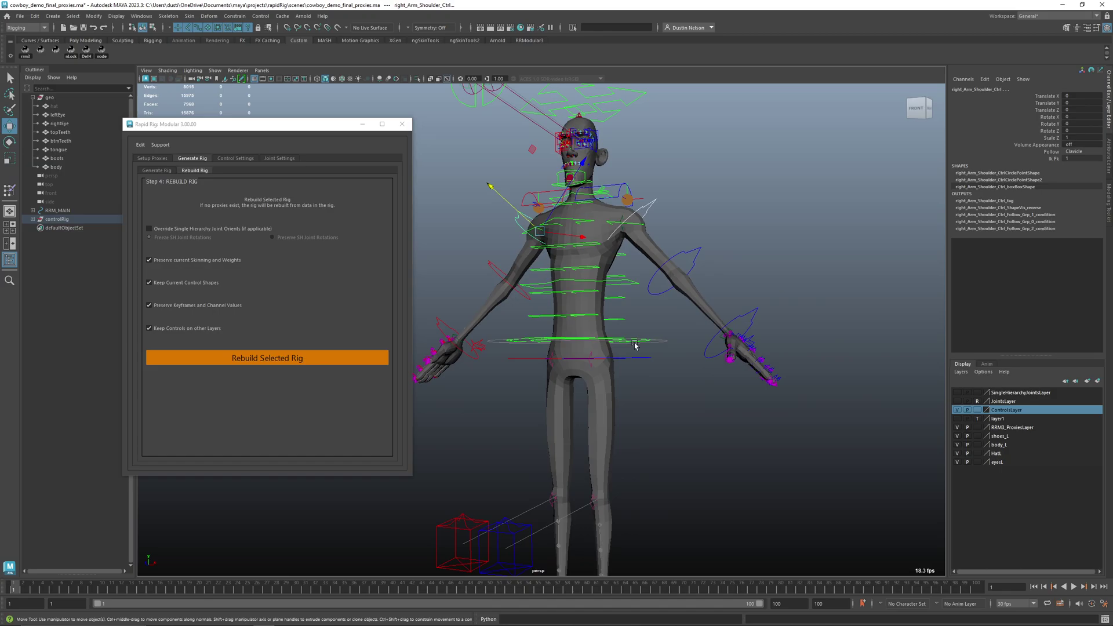
key(s)
Step: Rotate both arm shoulder controls about -76 degrees in X at frame 10 to raise the arms, and key them
alt+middle_drag(631, 412, 664, 405)
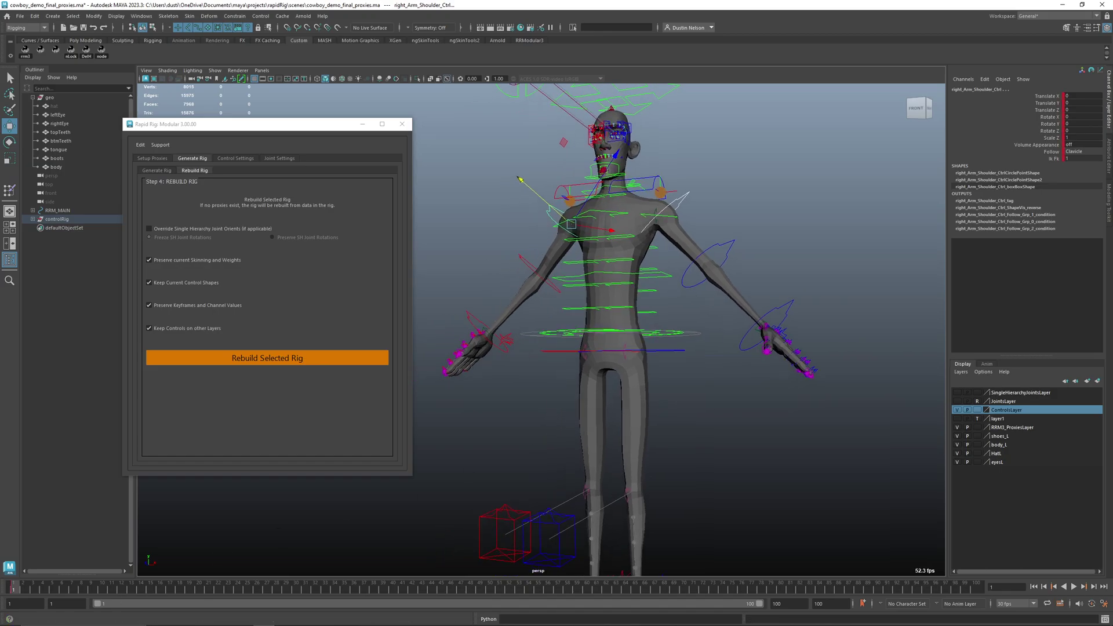
click(100, 591)
key(e)
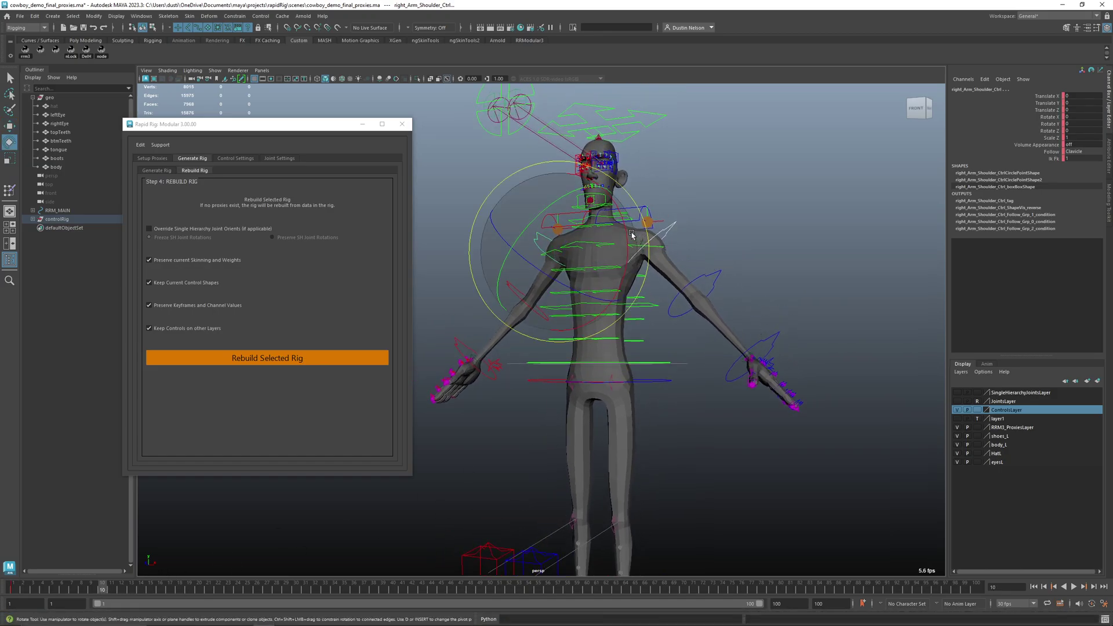
drag(632, 235, 627, 367)
key(s)
key(q)
Step: Select the body mesh and open the Paint Skin Weights tool for it
alt+right_drag(641, 328, 789, 335)
alt+middle_drag(768, 253, 687, 333)
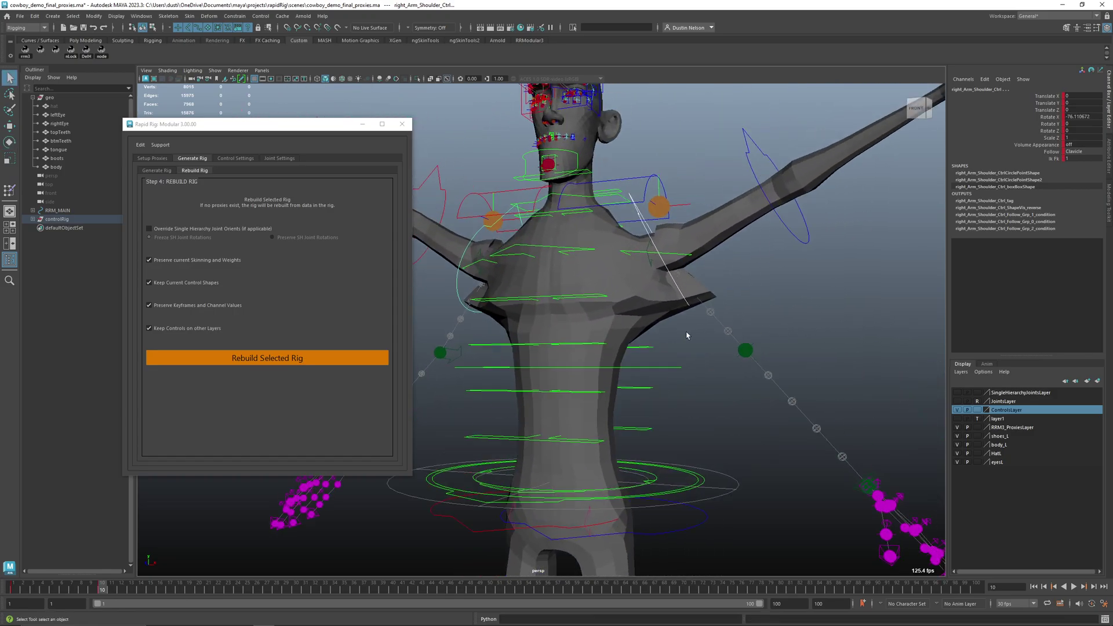
click(673, 313)
right_drag(654, 304, 612, 292)
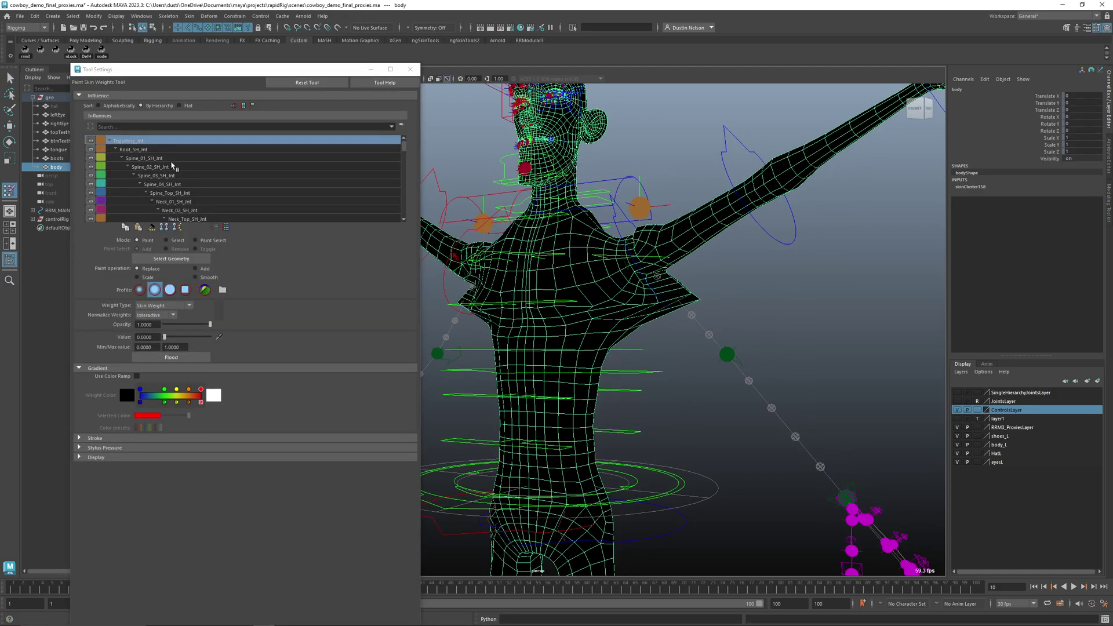
Step: Compare the weights of the spine and neck influences and choose Spine_04_SH_Jnt as the influence to paint
click(172, 167)
click(180, 184)
click(185, 192)
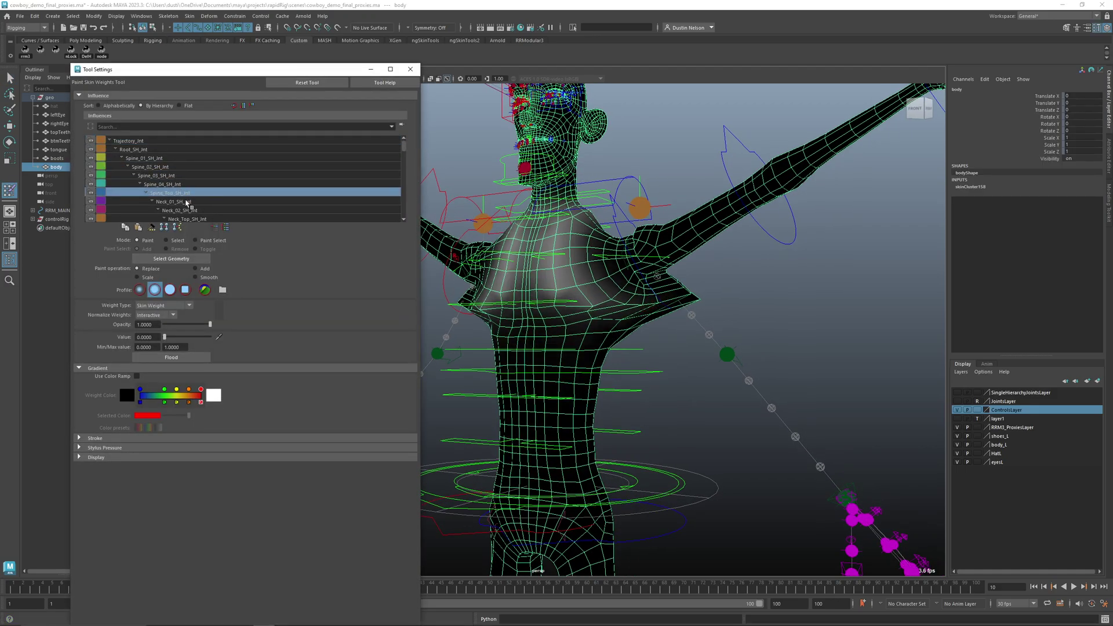
click(186, 201)
scroll(184, 201, down, 2)
click(174, 168)
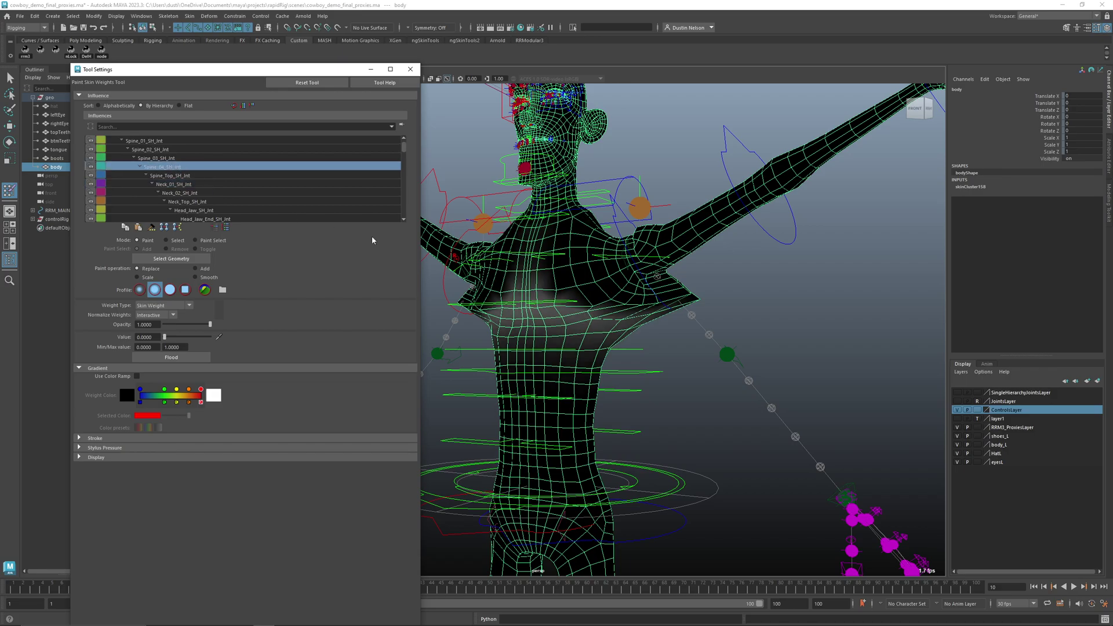
Step: Adjust the weight brush size, and set its opacity to 0.2039 and its value to 1.0
alt+drag(671, 308, 605, 296)
key(b)
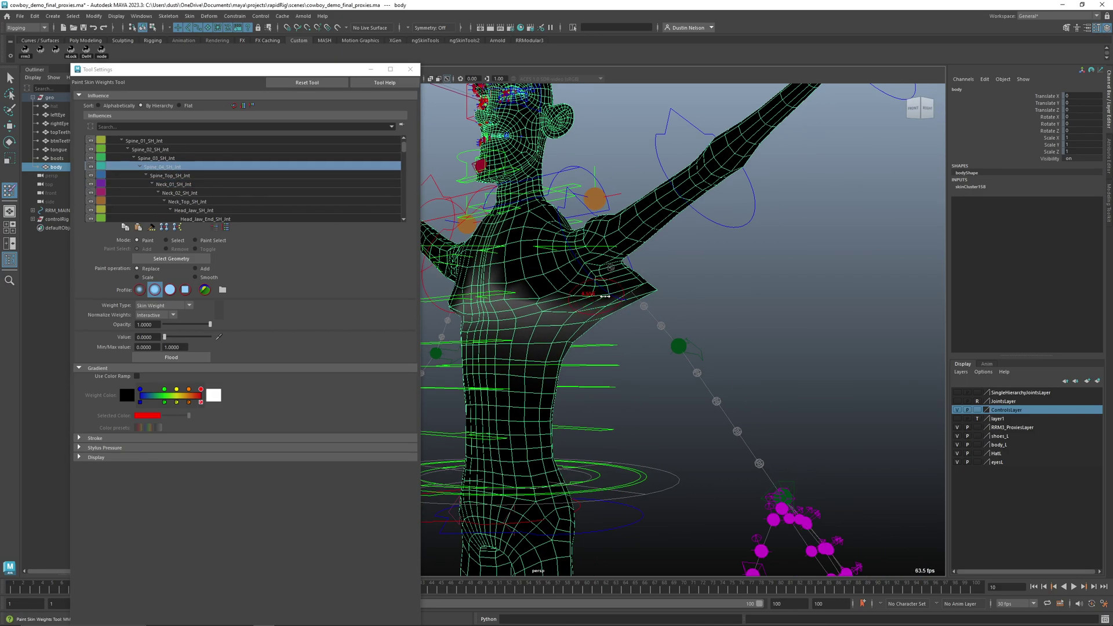
click(174, 324)
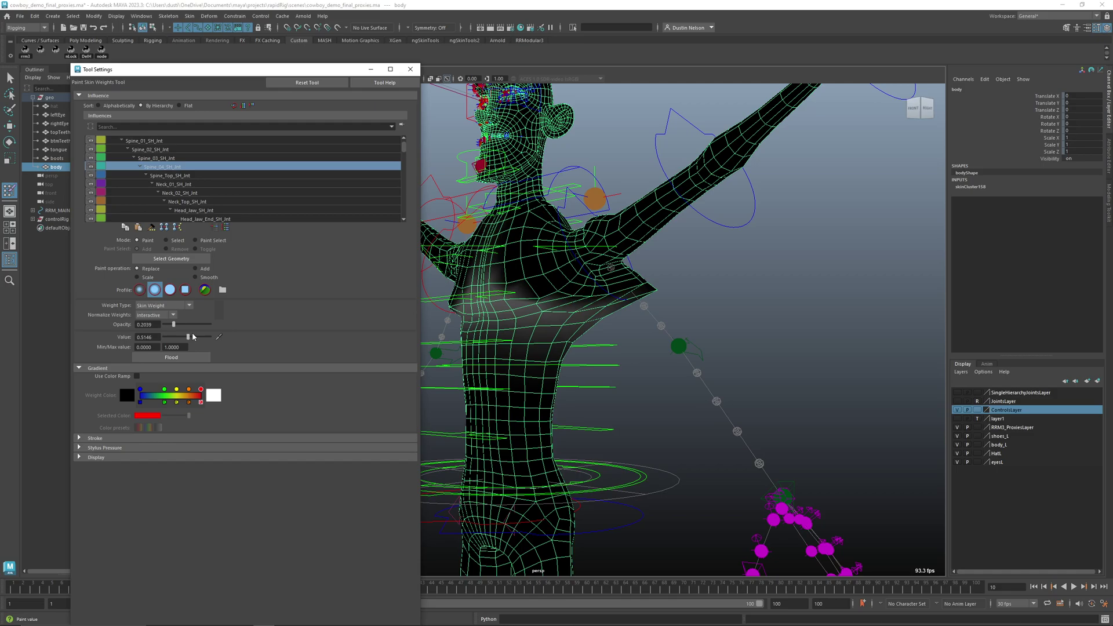
drag(193, 337, 212, 336)
Step: Paint Spine_04_SH_Jnt weight onto the stretched body mesh beneath both raised arms
mouse_move(603, 298)
mouse_down()
mouse_move(621, 283)
mouse_move(610, 298)
mouse_move(558, 295)
mouse_up()
alt+middle_drag(559, 295, 721, 292)
mouse_move(635, 307)
mouse_down()
mouse_move(666, 302)
mouse_move(617, 297)
mouse_move(708, 320)
mouse_up()
alt+drag(464, 338, 557, 331)
alt+middle_drag(557, 332, 728, 341)
mouse_move(611, 341)
alt+mouse_down()
mouse_move(631, 332)
mouse_move(651, 342)
mouse_move(607, 334)
mouse_move(638, 331)
mouse_move(620, 328)
mouse_move(684, 336)
mouse_move(634, 347)
mouse_move(727, 346)
alt+mouse_up()
alt+middle_drag(534, 332, 693, 357)
mouse_move(631, 365)
mouse_down()
mouse_move(587, 356)
mouse_move(567, 380)
mouse_move(634, 377)
mouse_move(516, 383)
mouse_up()
Step: Go through the upper spine influences, add Spine_Top_SH_Jnt weight around the left armpit, and close the Paint Skin Weights tool
click(172, 159)
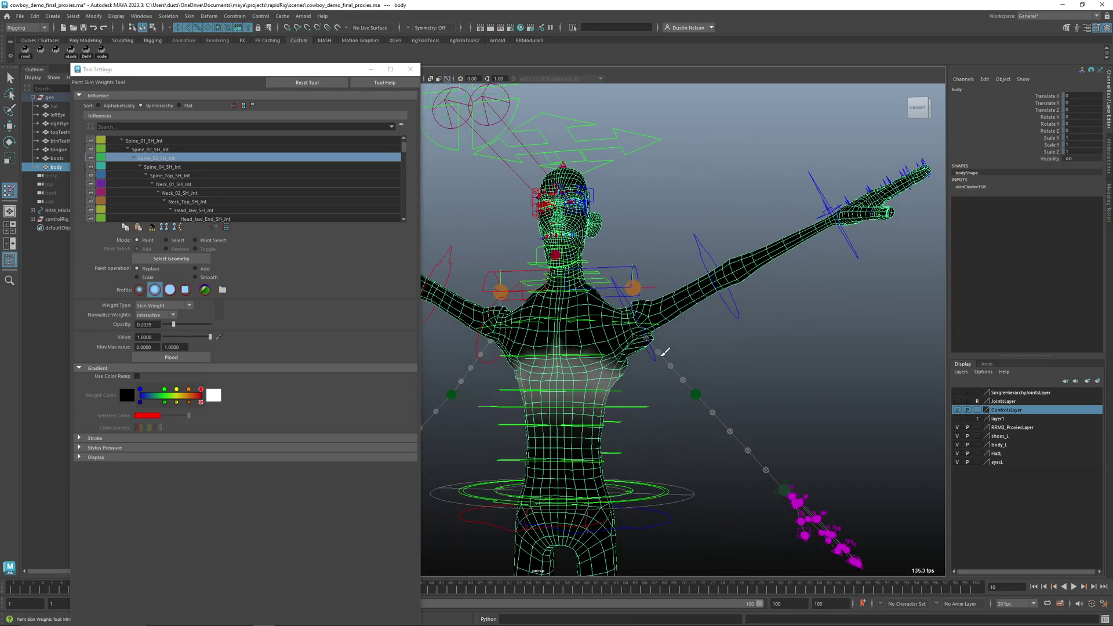
click(173, 167)
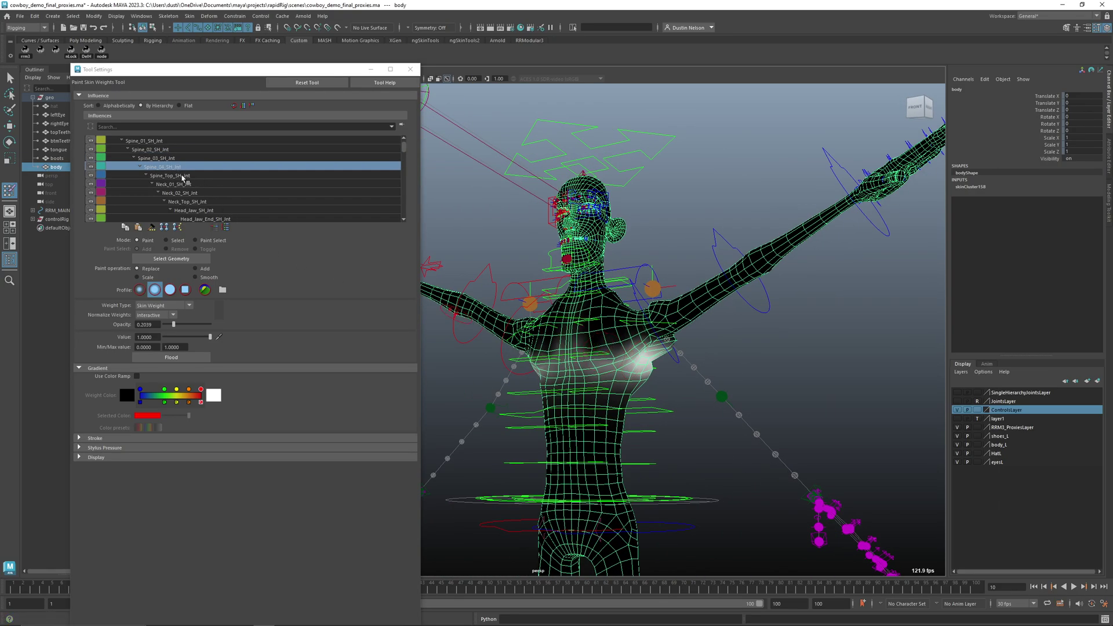
click(174, 176)
mouse_move(579, 348)
alt+mouse_down()
mouse_move(671, 332)
mouse_move(522, 348)
mouse_move(686, 344)
mouse_move(606, 349)
alt+mouse_up()
alt+drag(452, 349, 603, 354)
alt+middle_drag(603, 354, 768, 366)
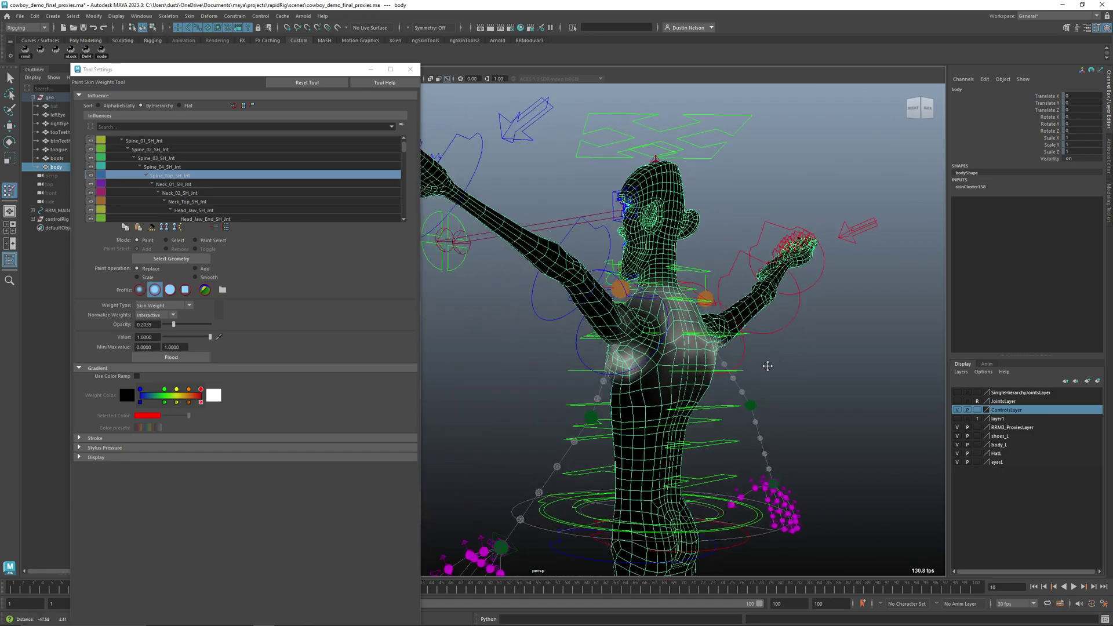
mouse_move(768, 366)
alt+mouse_down()
mouse_move(686, 325)
mouse_move(581, 246)
alt+mouse_up()
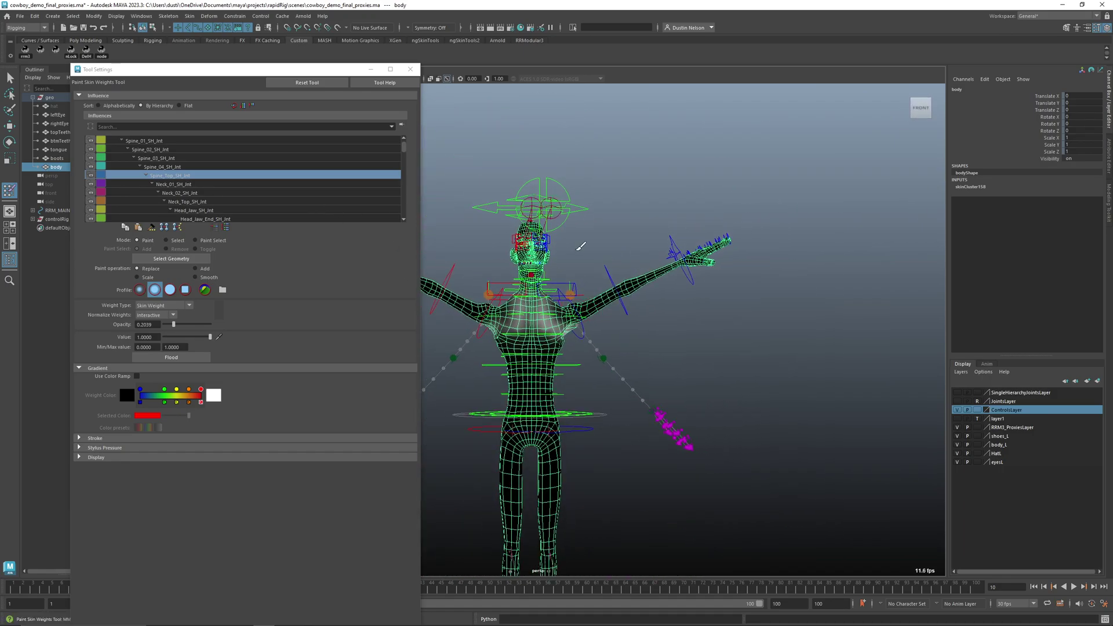
key(q)
click(410, 69)
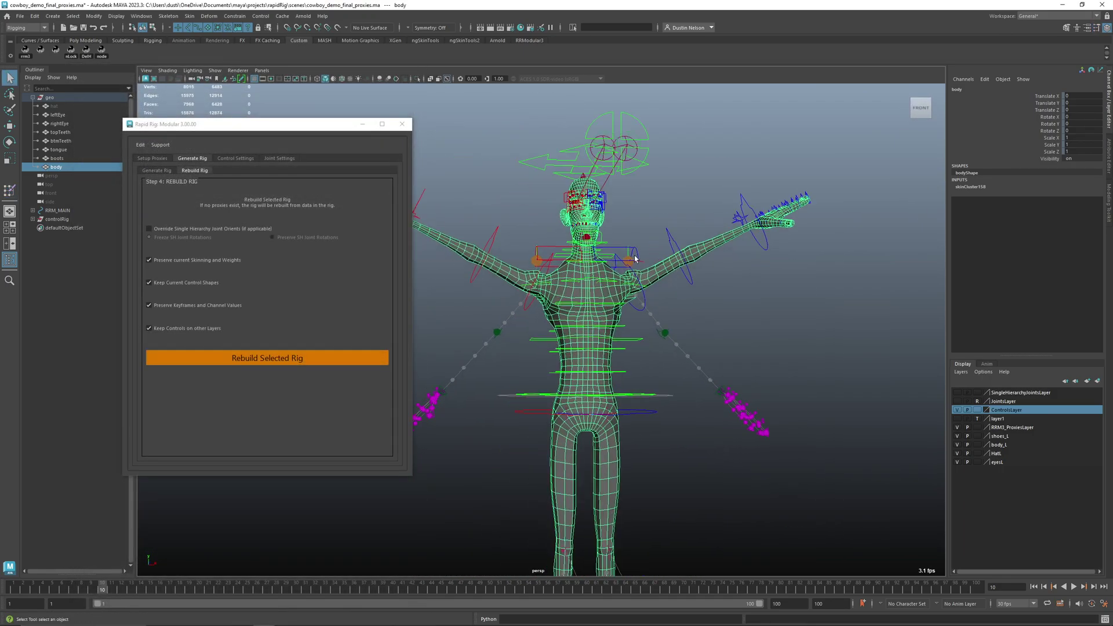
alt+drag(636, 259, 584, 321)
click(220, 328)
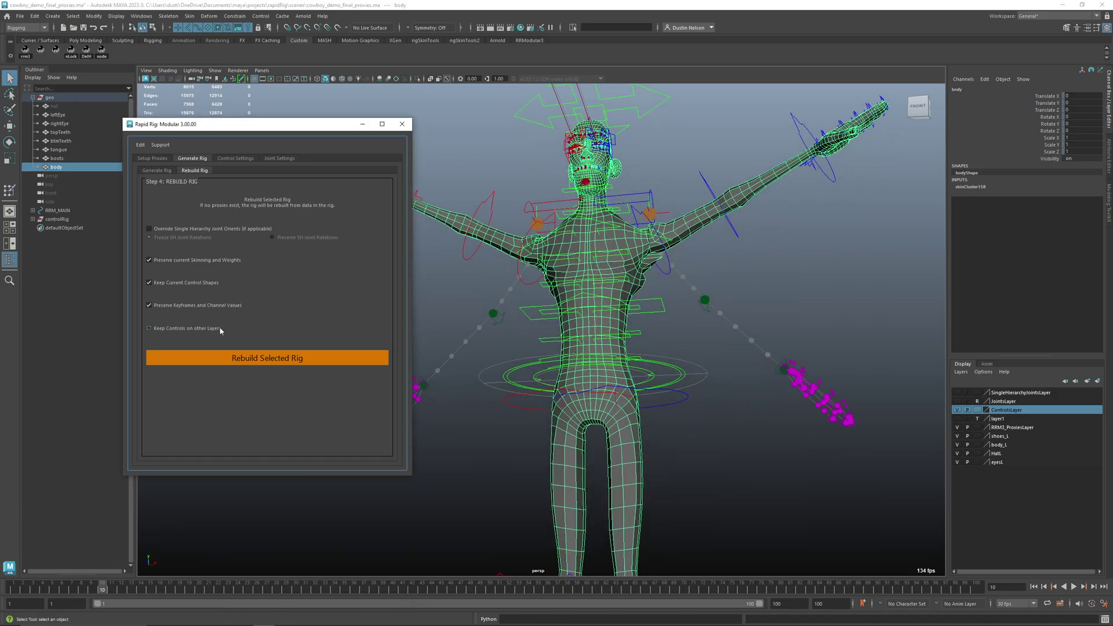
scroll(617, 335, down, 3)
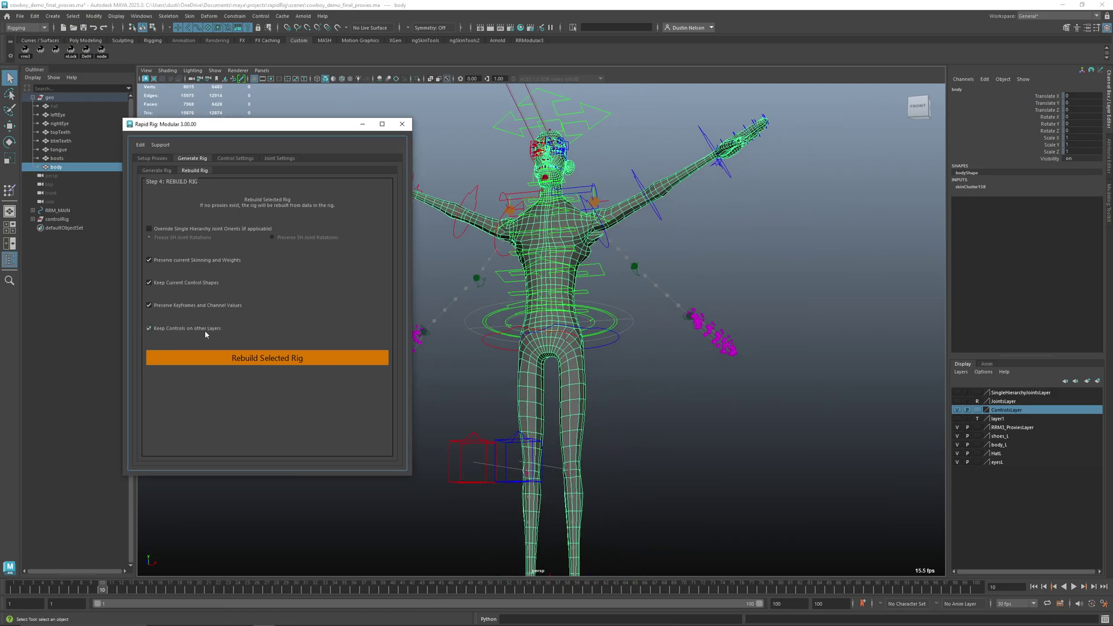
click(204, 326)
scroll(545, 402, down, 3)
Step: Put both knee IK controls on a new display layer named KneeCtrlsLayer and clear the selection
alt+drag(545, 402, 513, 445)
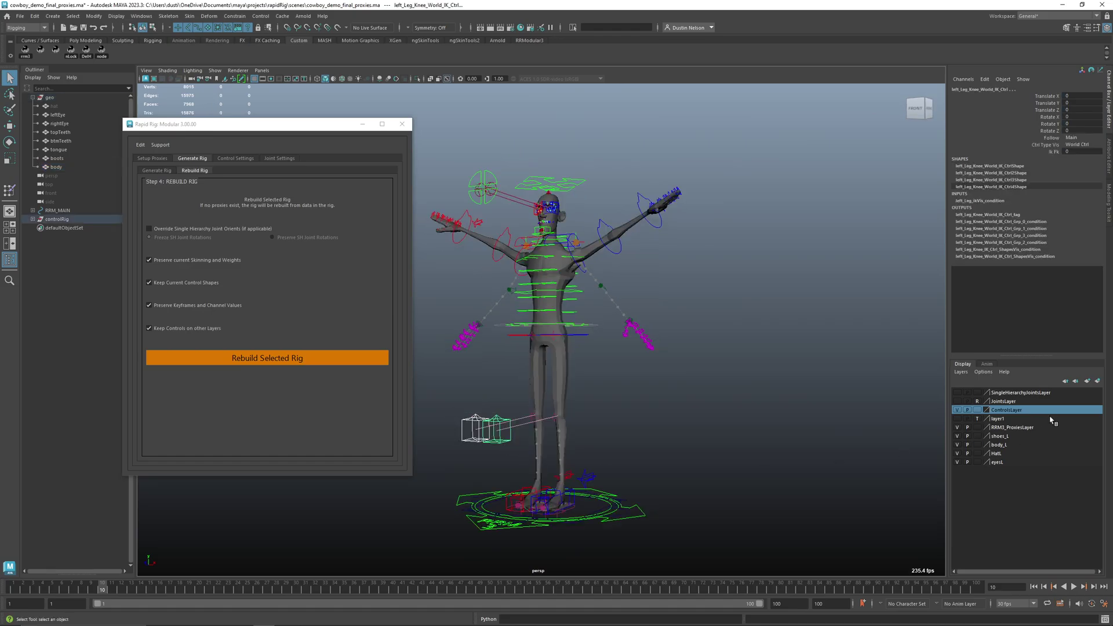
click(1088, 381)
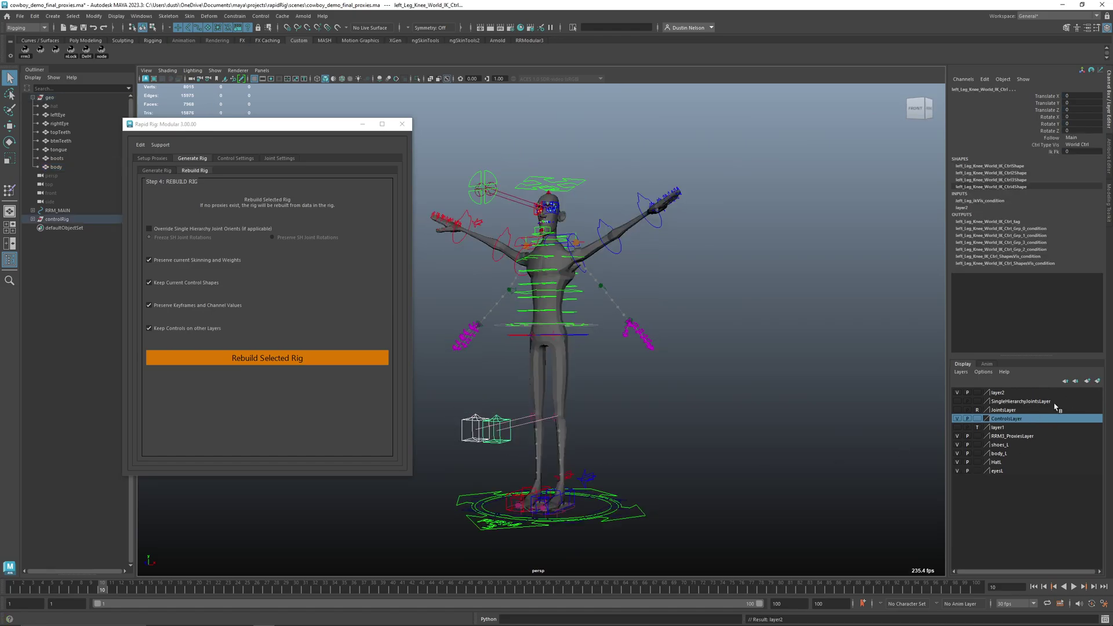
double_click(999, 394)
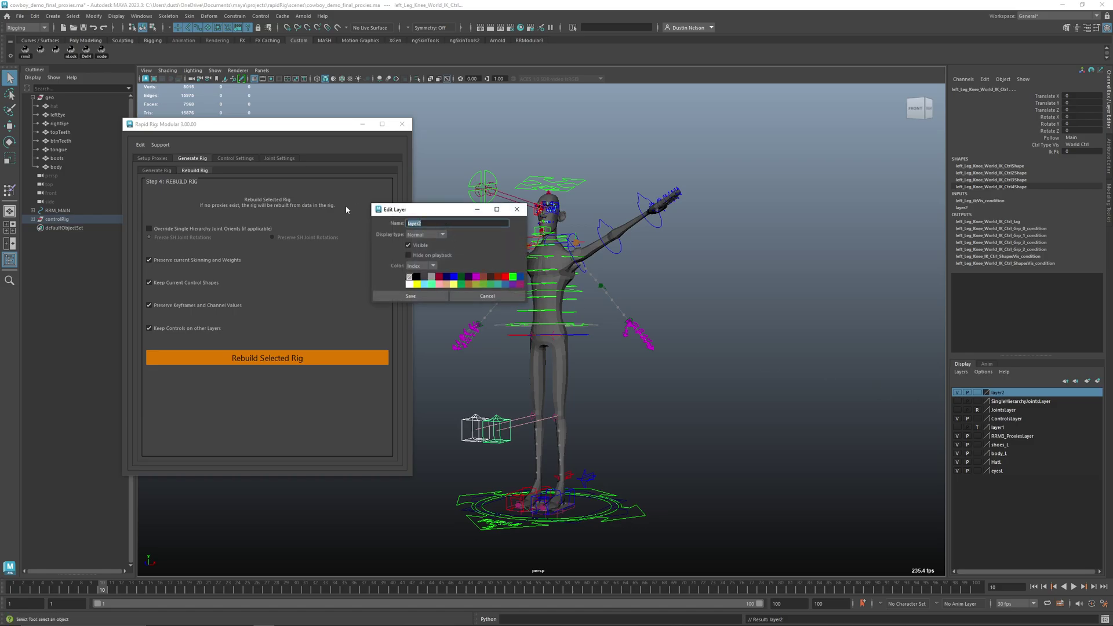
text(KneeCtrlsLayer)
click(426, 299)
click(517, 307)
Step: Play back the arm-raising animation and examine the posed character from several angles
alt+drag(525, 308, 589, 300)
alt+middle_drag(590, 300, 606, 290)
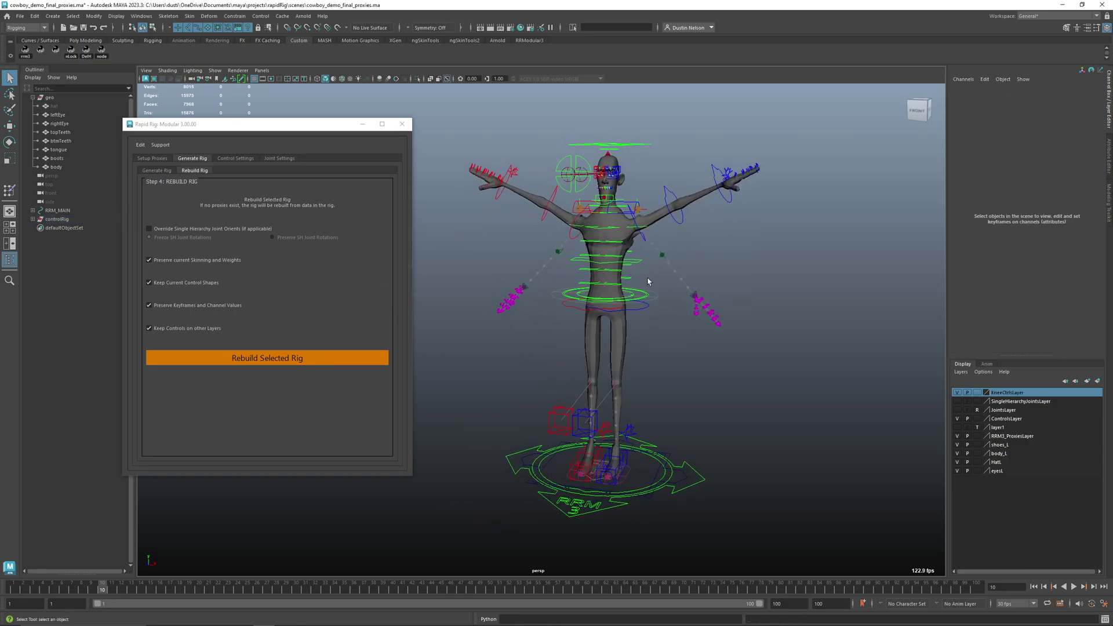
key(alt+v)
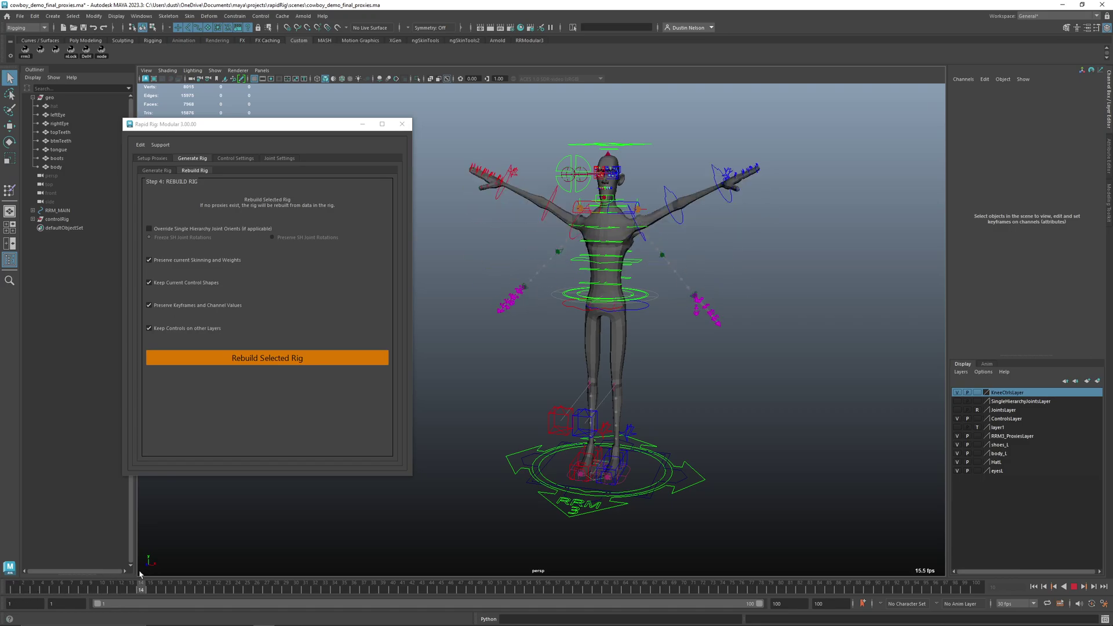
key(alt+v)
alt+right_drag(499, 378, 533, 406)
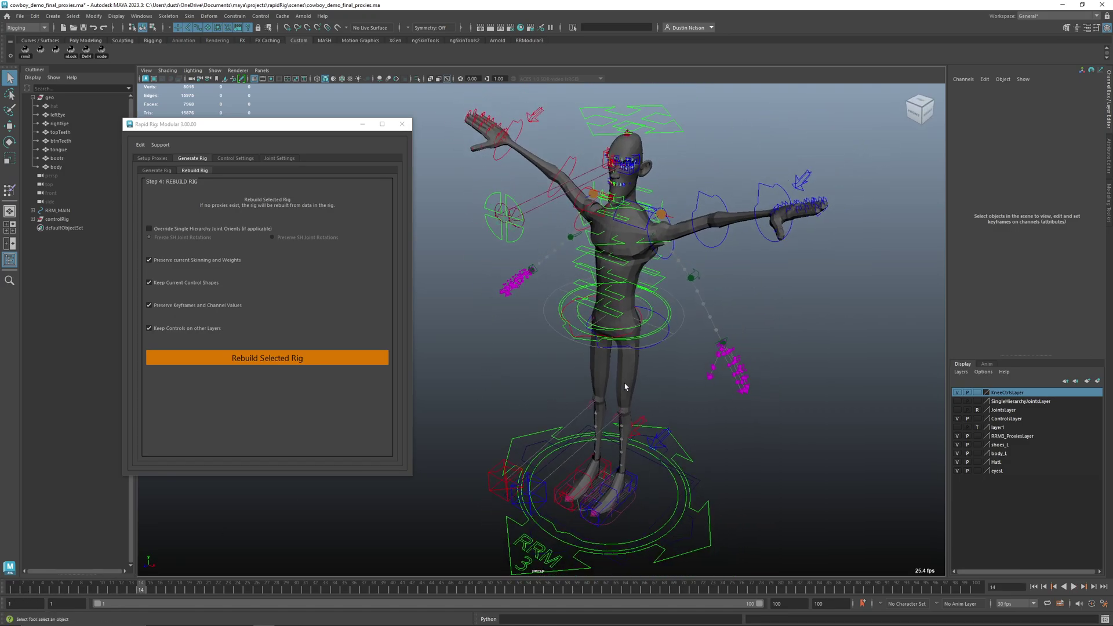
alt+drag(624, 387, 639, 370)
key(alt+v)
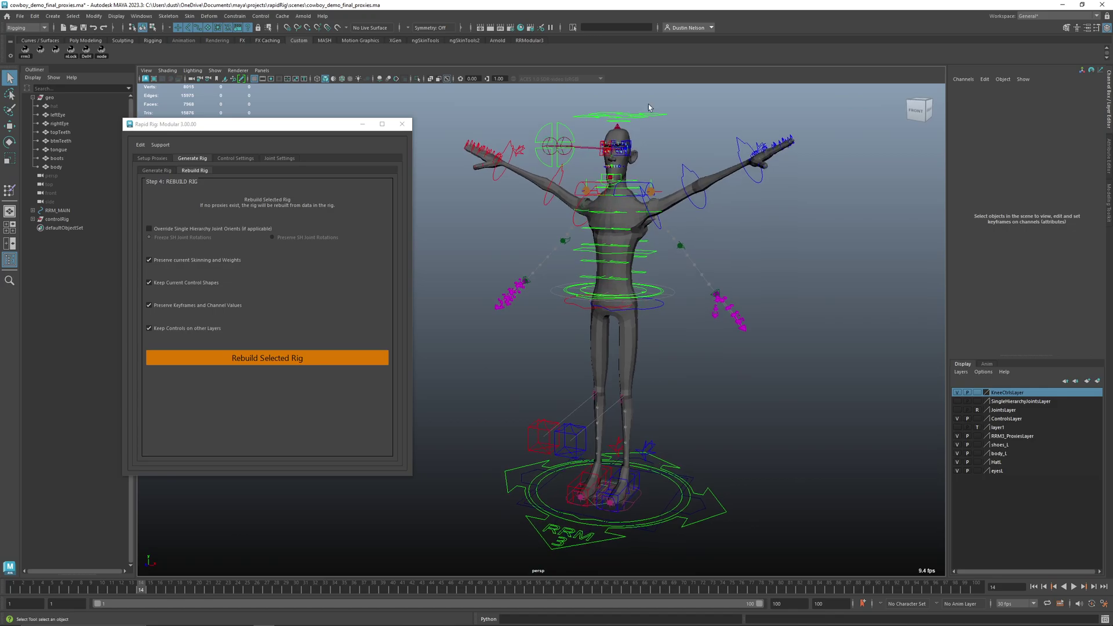
key(alt+v)
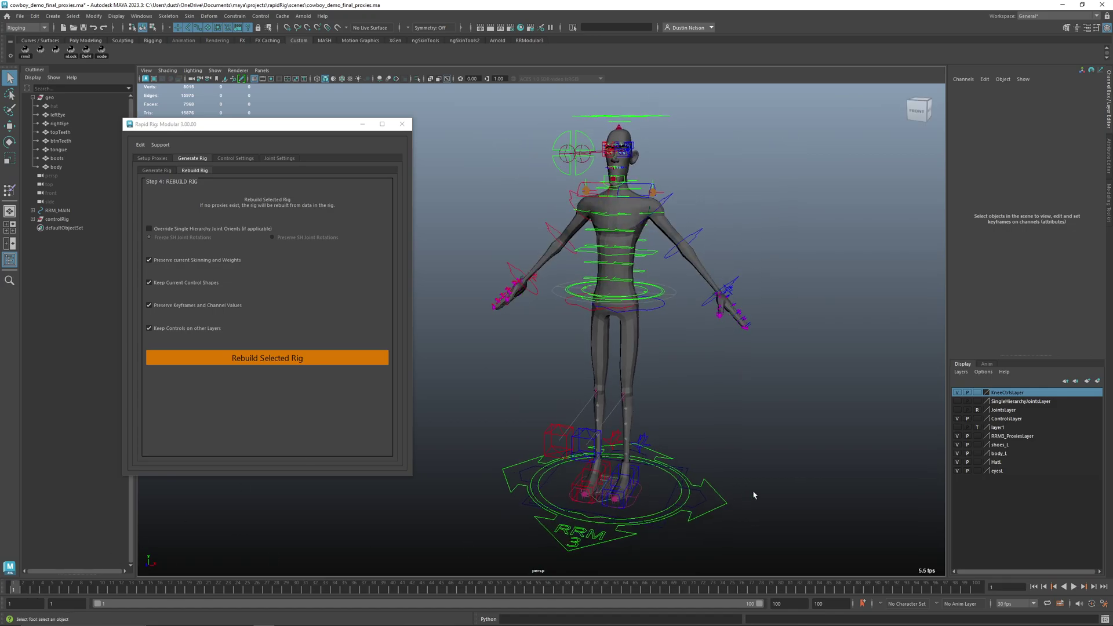
Step: Rebuild the rig from the main control, preserving skinning, control shapes, keyframes and layer assignments
click(722, 500)
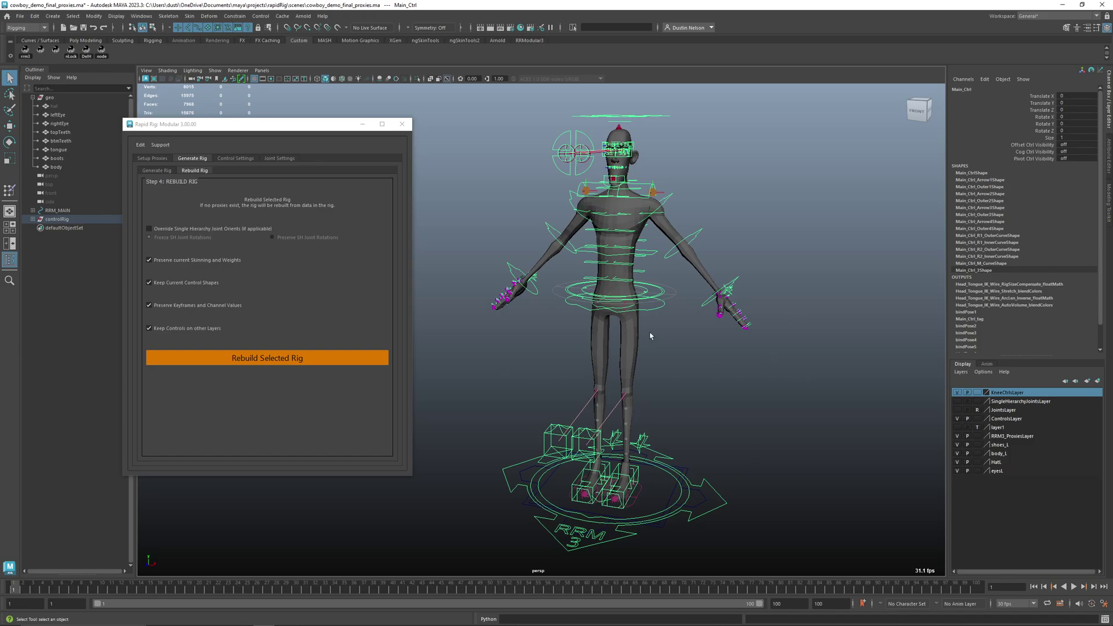
click(680, 414)
click(726, 503)
click(231, 358)
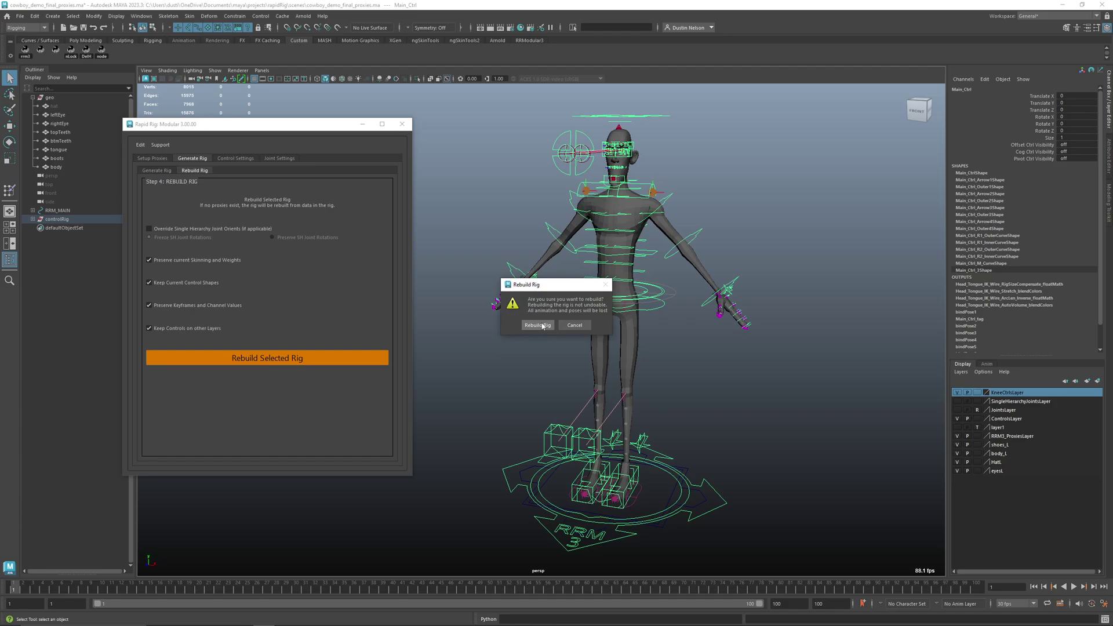
click(538, 325)
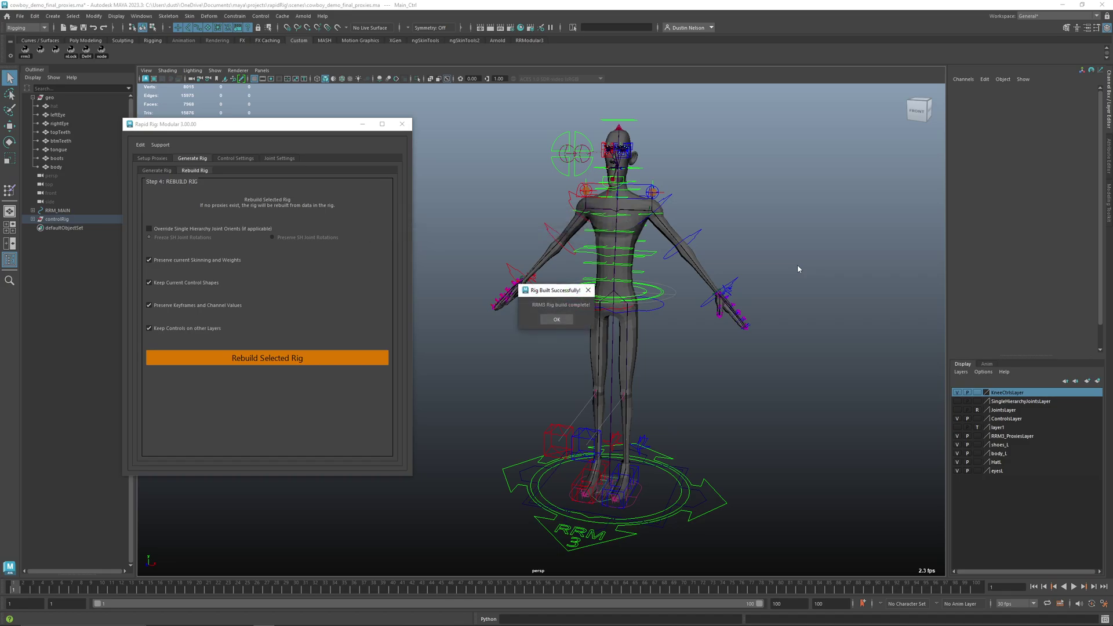
click(556, 320)
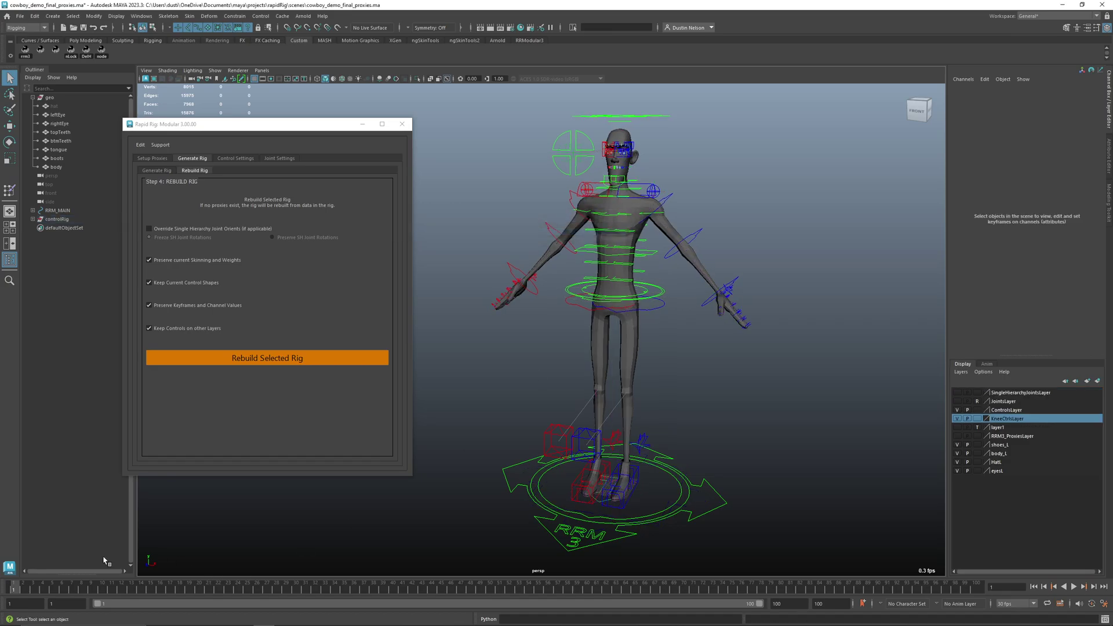
Step: Scrub and play the rebuilt rig's arm animation to check the keyframes and the skinning beneath the arms
drag(24, 589, 91, 589)
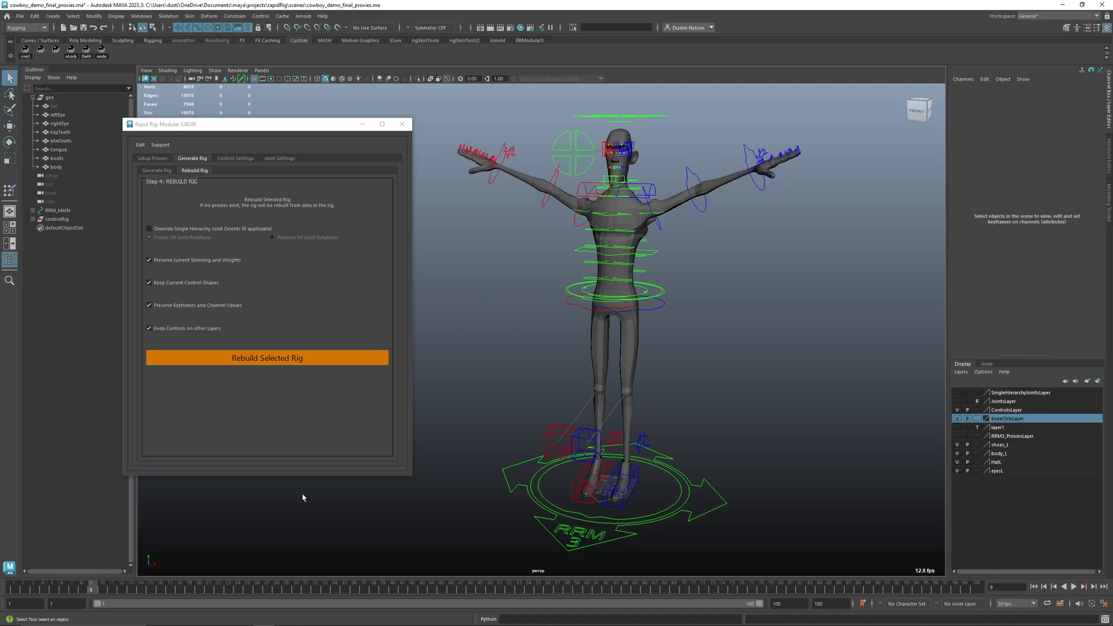
alt+drag(536, 313, 450, 295)
alt+right_drag(449, 296, 576, 257)
alt+drag(576, 256, 431, 413)
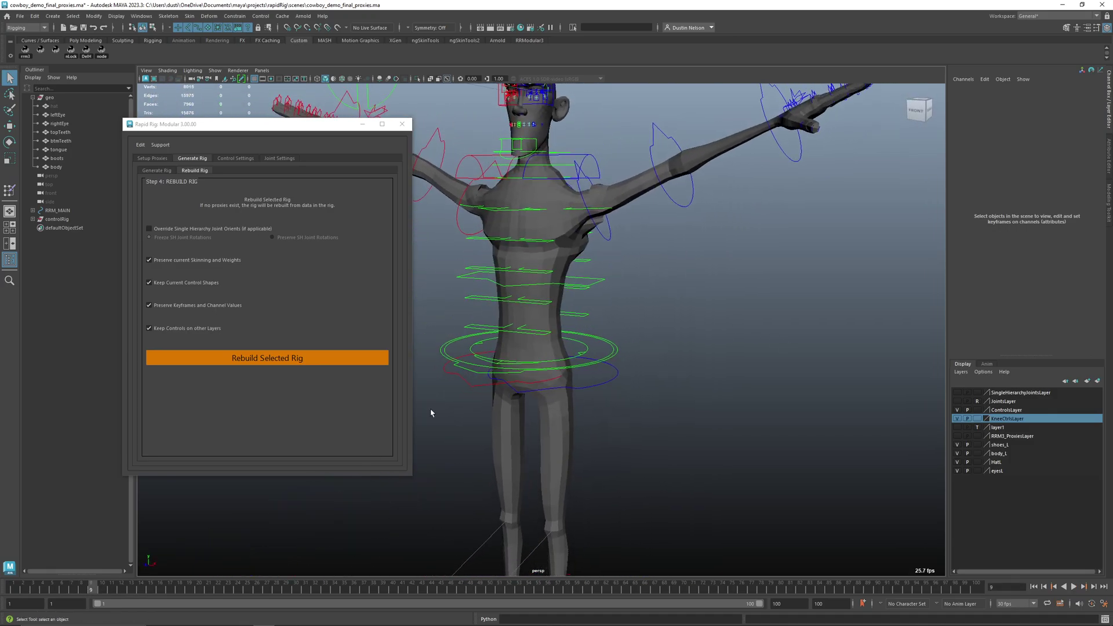
key(alt+v)
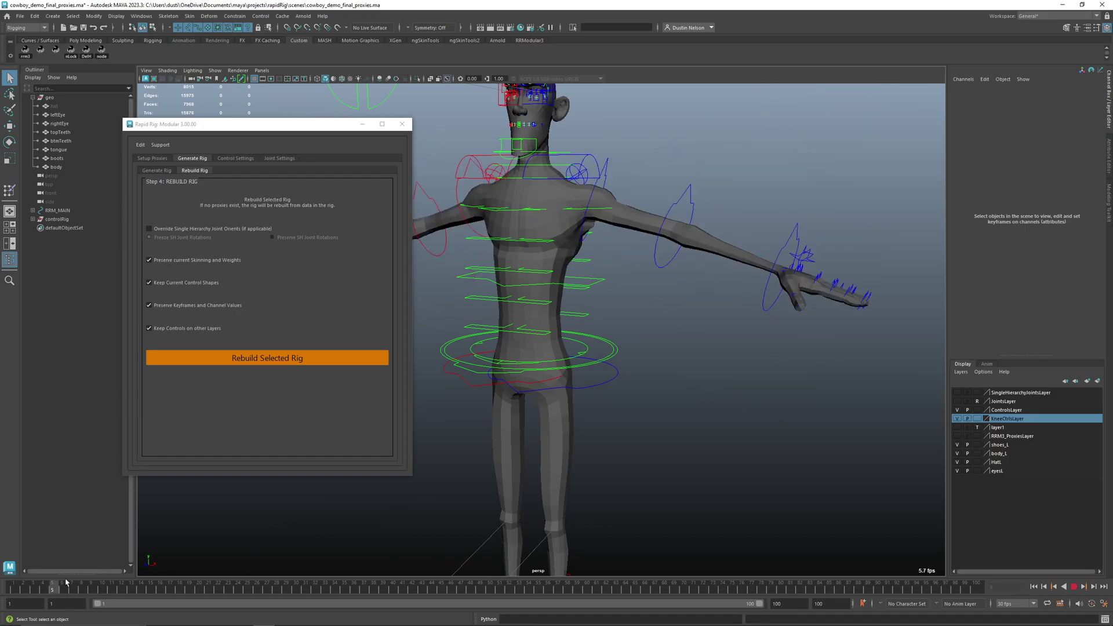
key(alt+v)
Step: Try moving the left shoulder pad control outward and up, and undo the move
click(605, 169)
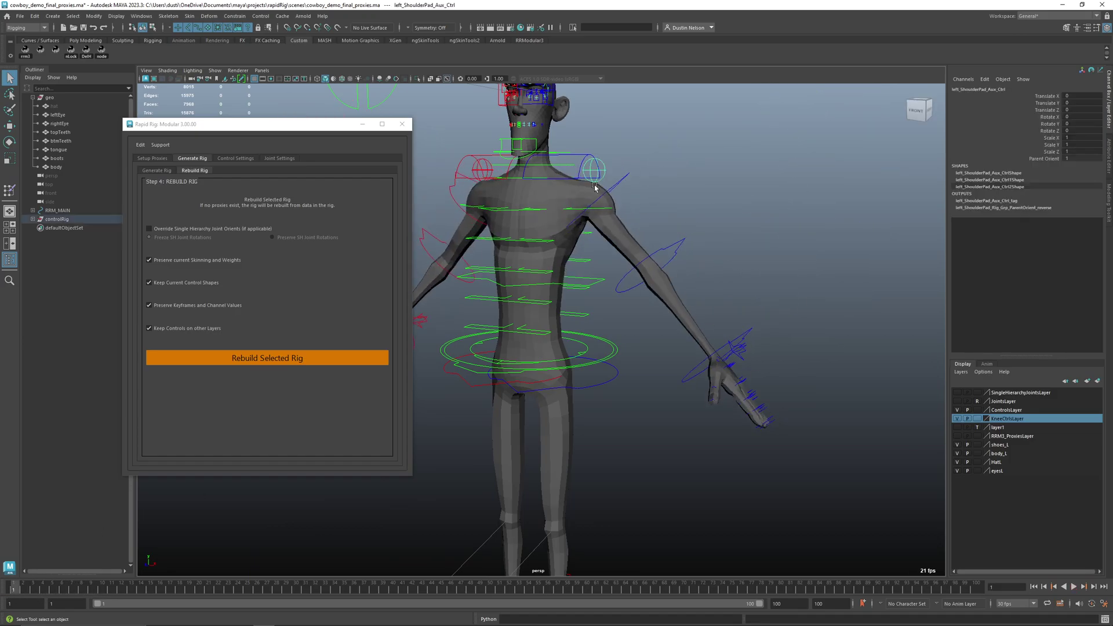
key(w)
drag(595, 170, 649, 135)
key(ctrl+z)
alt+drag(559, 203, 628, 209)
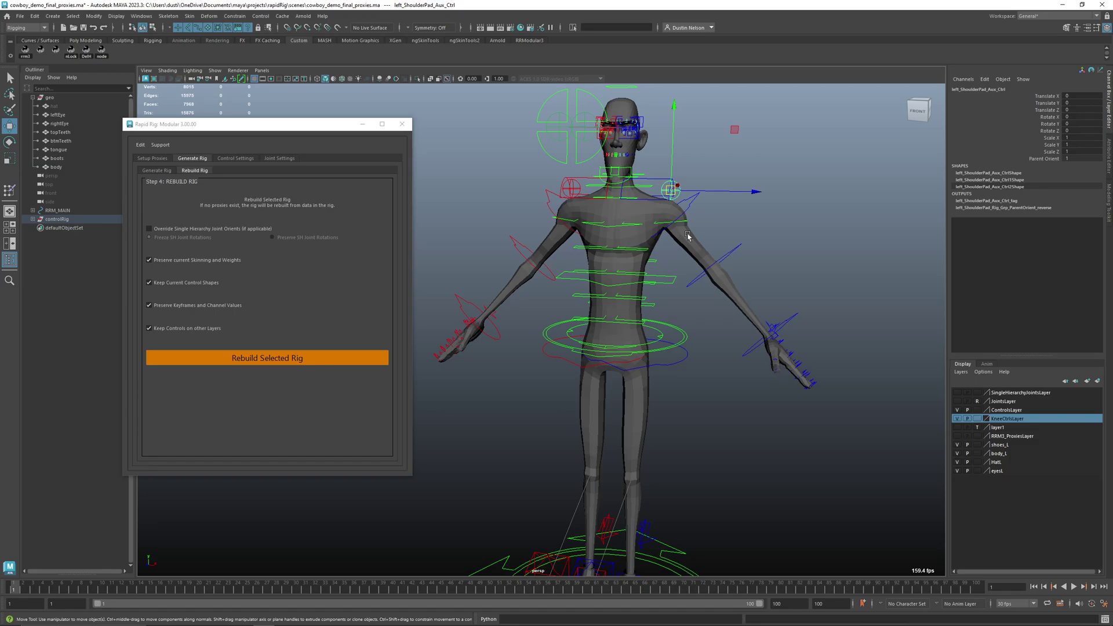
alt+right_drag(721, 366, 676, 338)
alt+drag(676, 338, 643, 335)
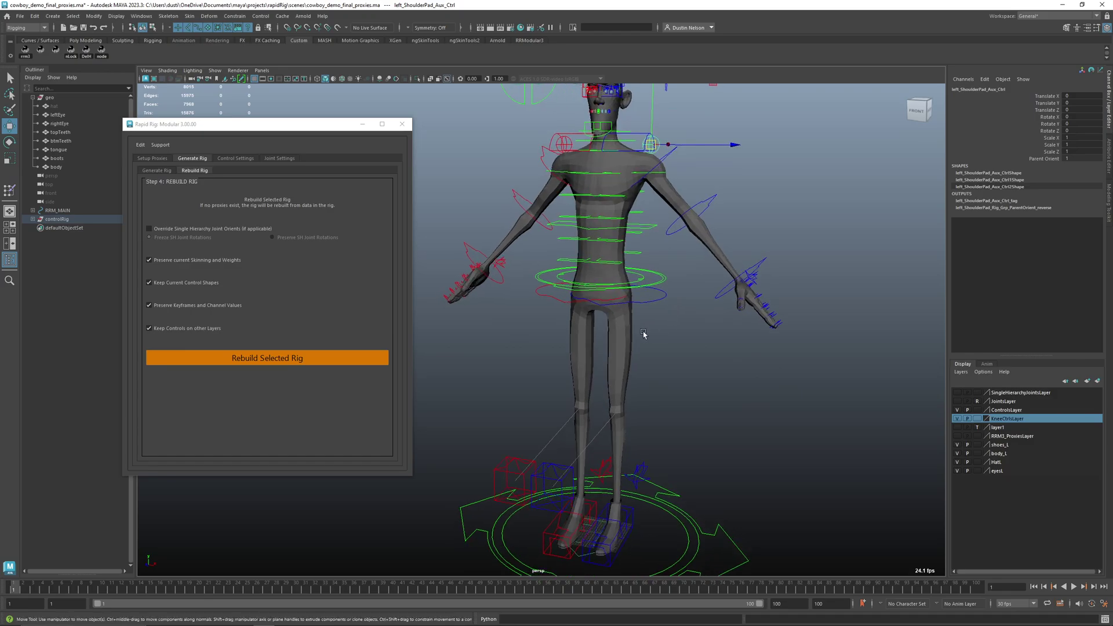